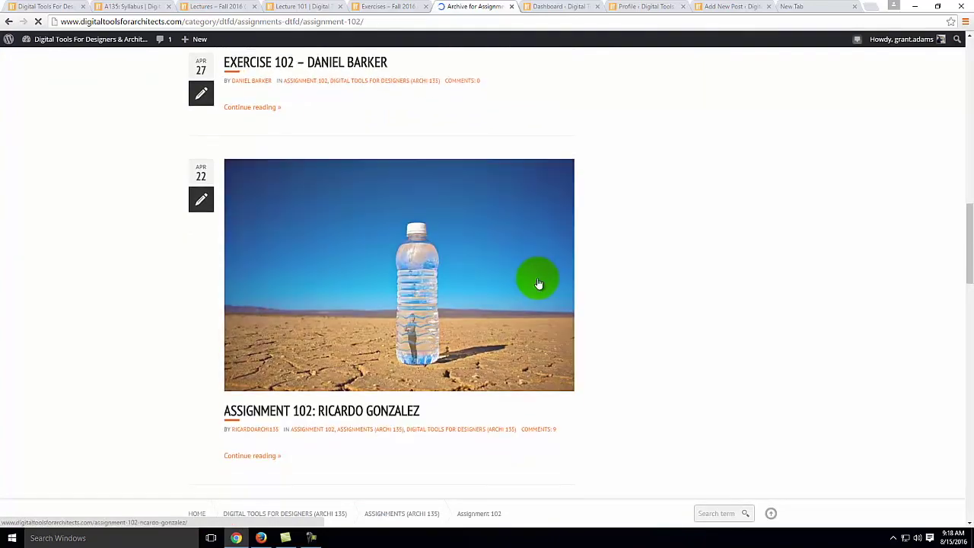
Step: Scroll the Assignment 102 archive back to the top to show the site header and menu
scroll(536, 287, "up", 15)
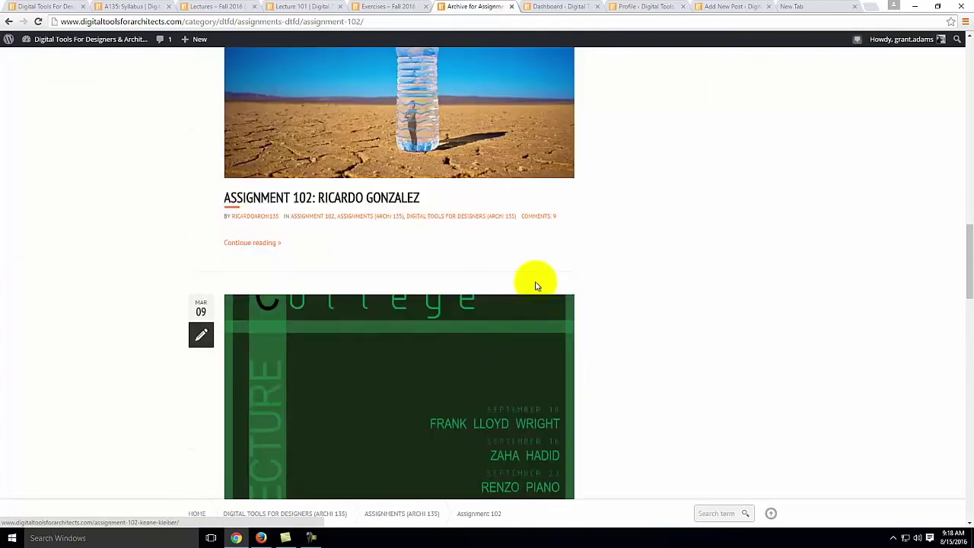
scroll(535, 288, "up", 2)
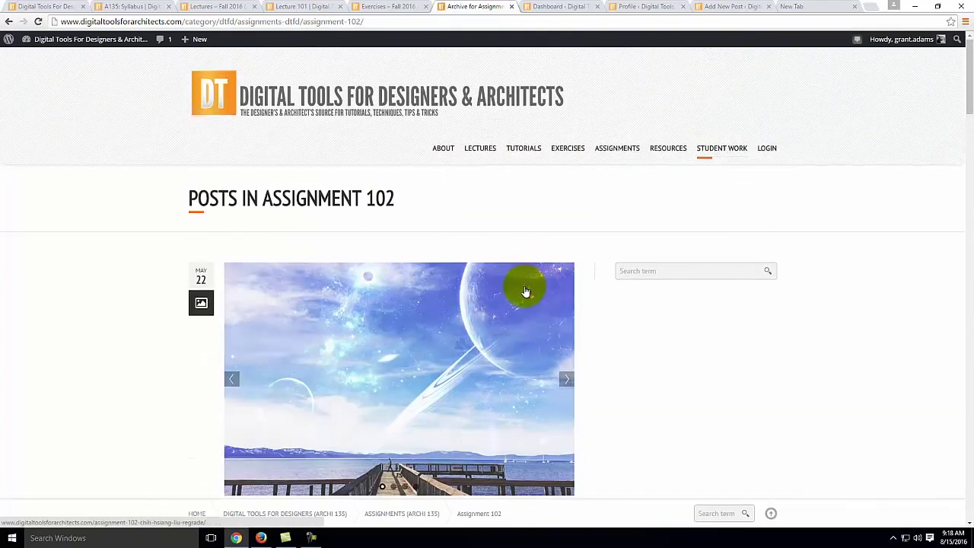
mouse_move(745, 133)
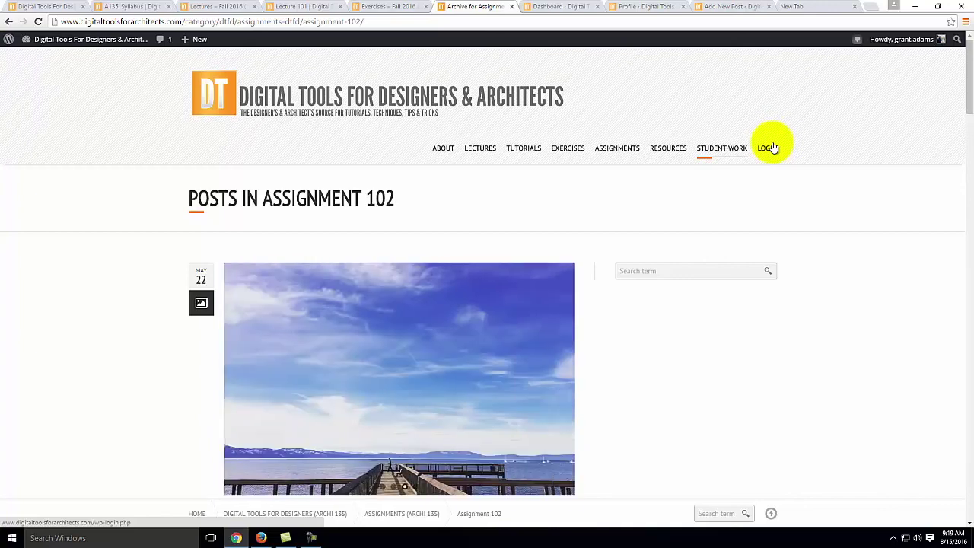
Step: Bring Firefox forward on the site's login page and select its username and password fields
left_click(548, 6)
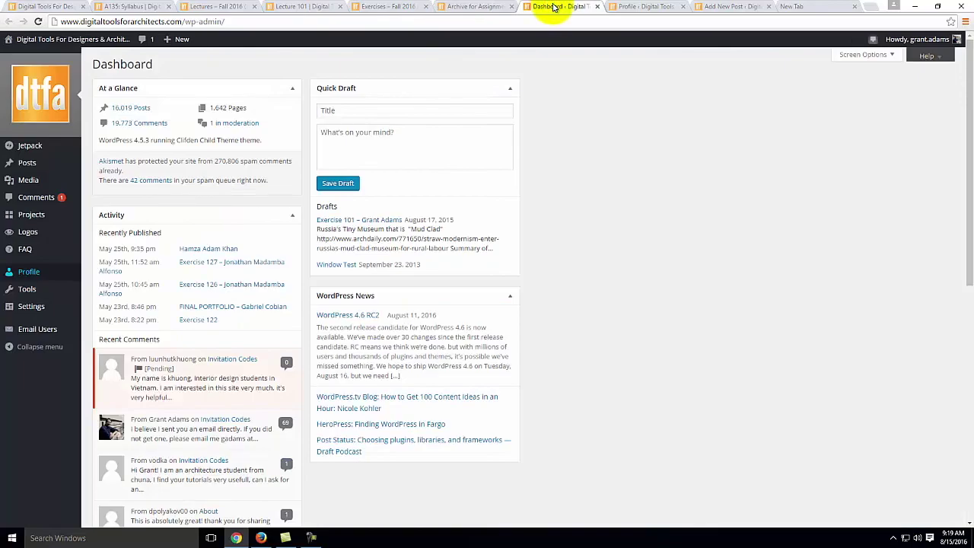
left_click(620, 6)
left_click(723, 6)
left_click(795, 6)
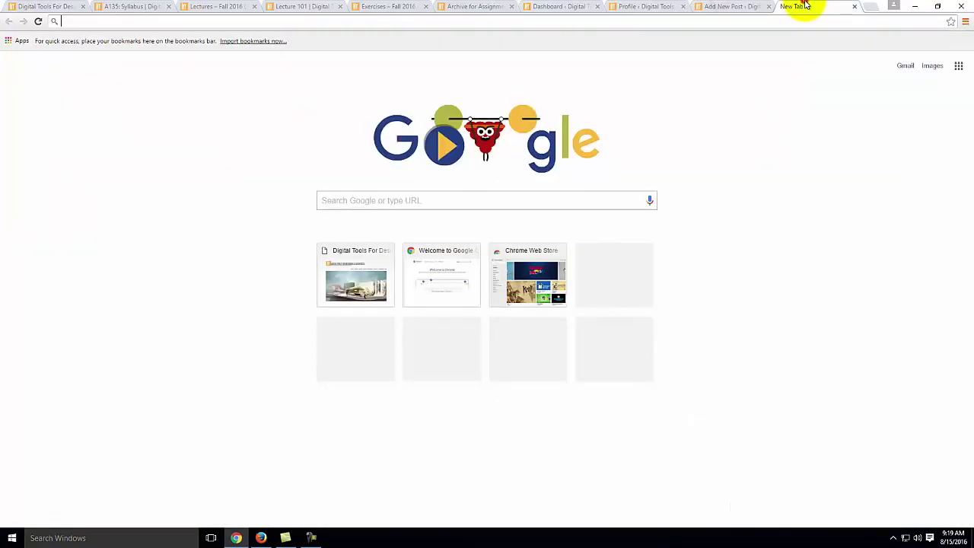
left_click(261, 538)
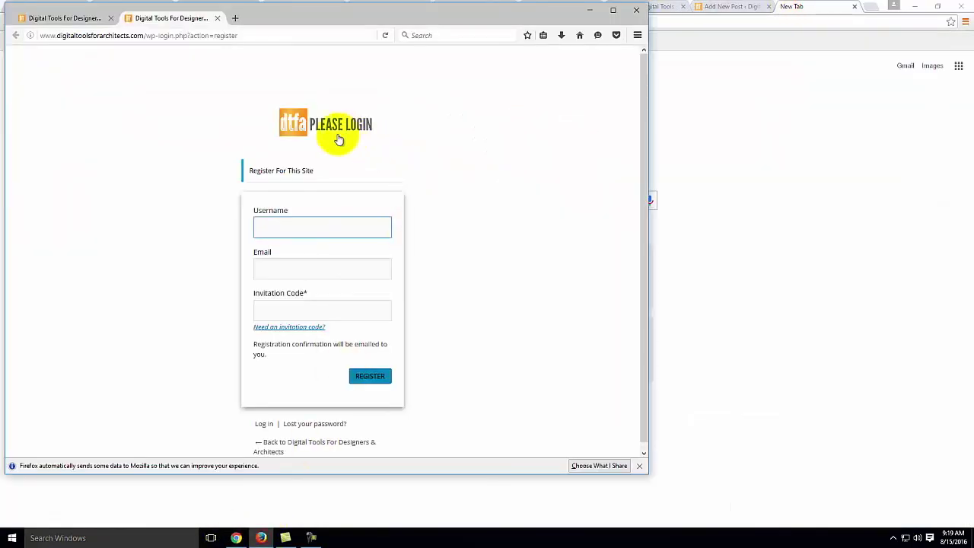
left_click(66, 17)
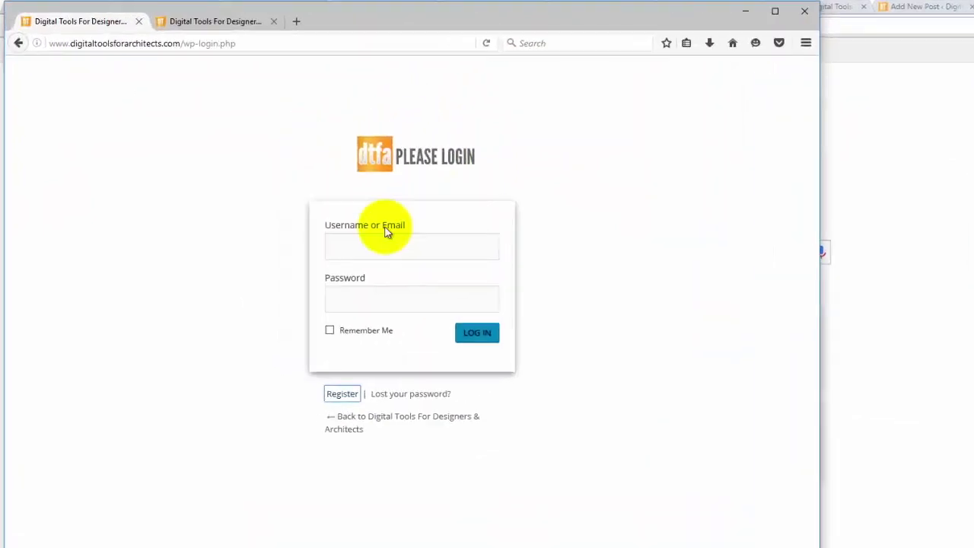
left_click(369, 241)
left_click(372, 295)
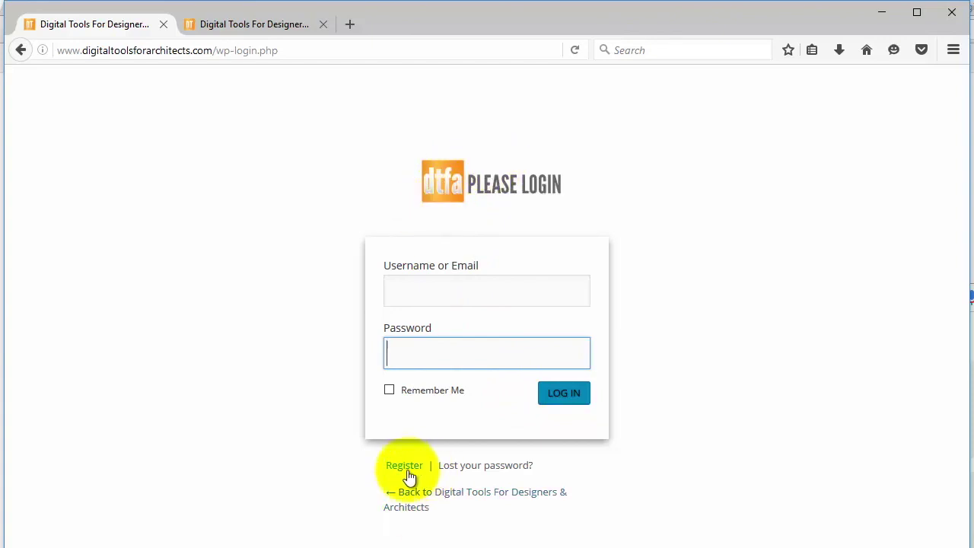
Step: Go to the registration form and enter the class invitation code in its field
left_click(245, 24)
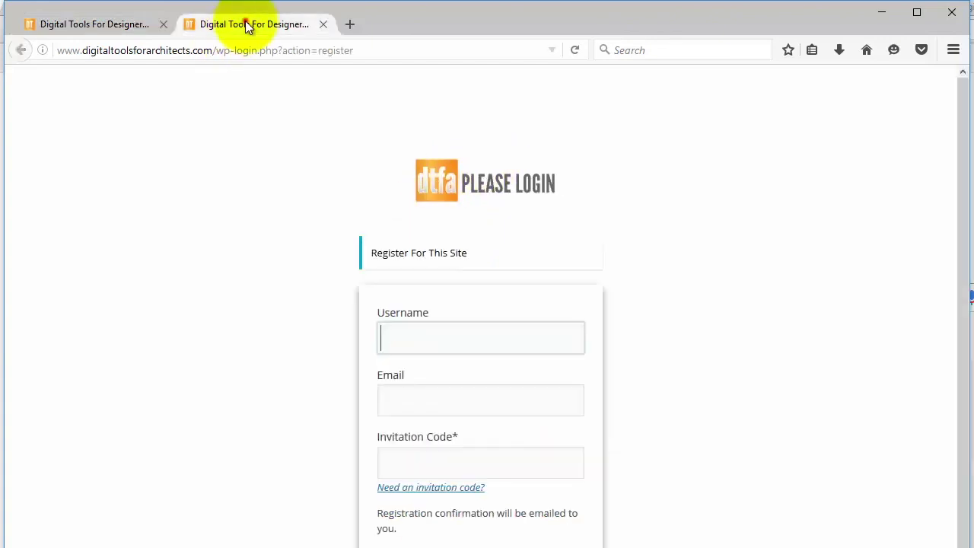
left_click(398, 338)
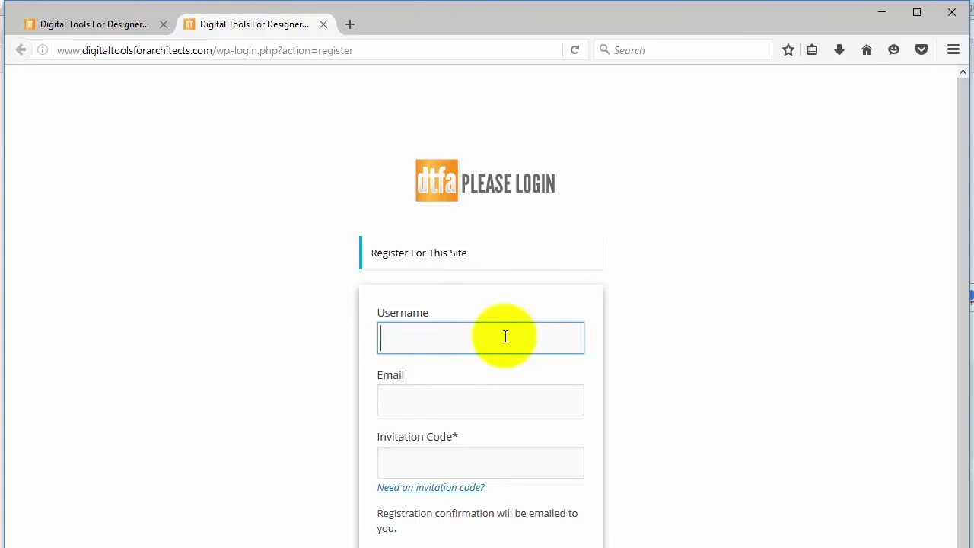
left_click(420, 345)
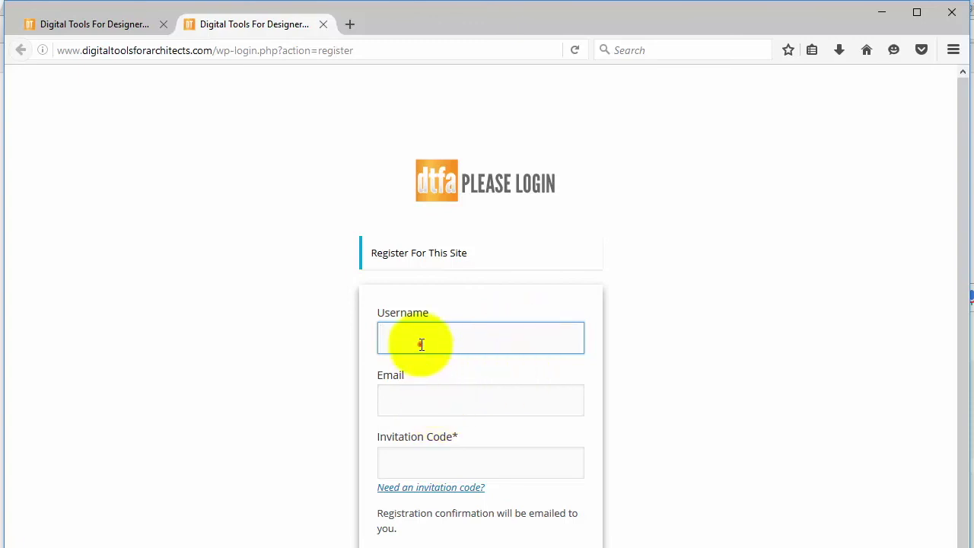
left_click(415, 402)
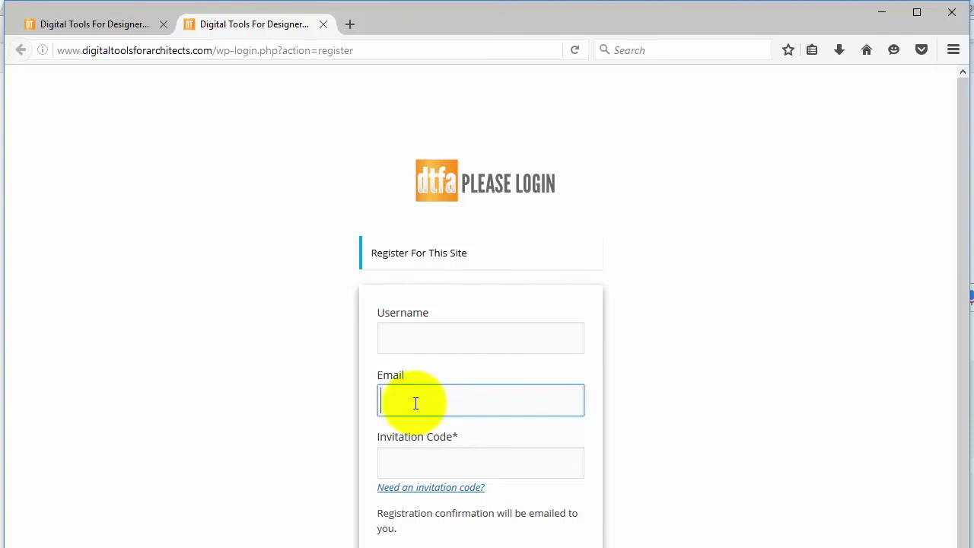
left_click(411, 459)
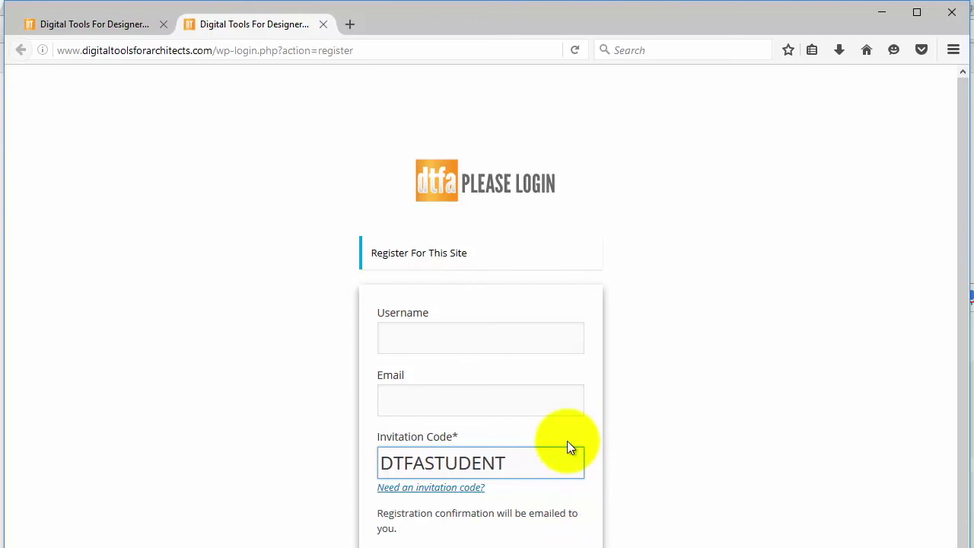
Step: Minimize Firefox and scroll the WordPress Profile page in Chrome down to the password section
left_click(883, 13)
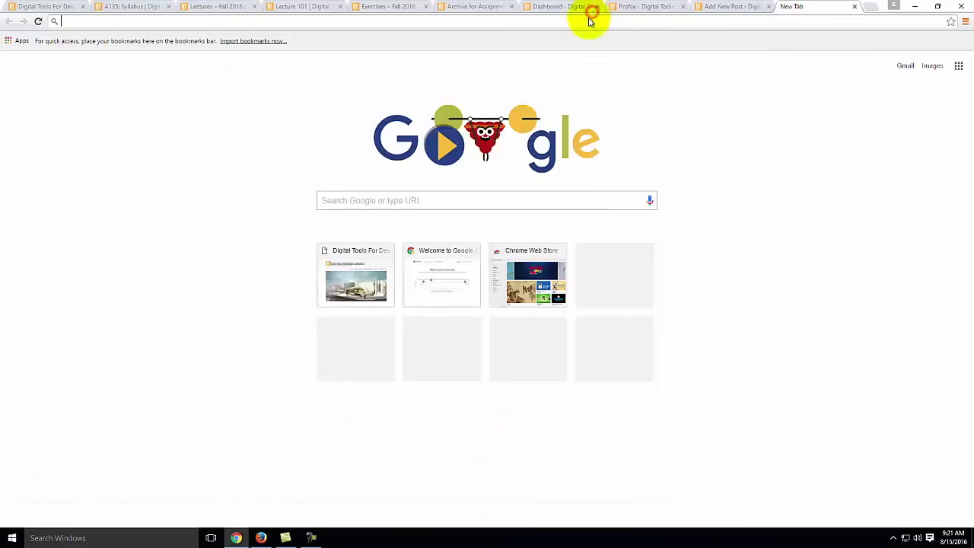
left_click(563, 9)
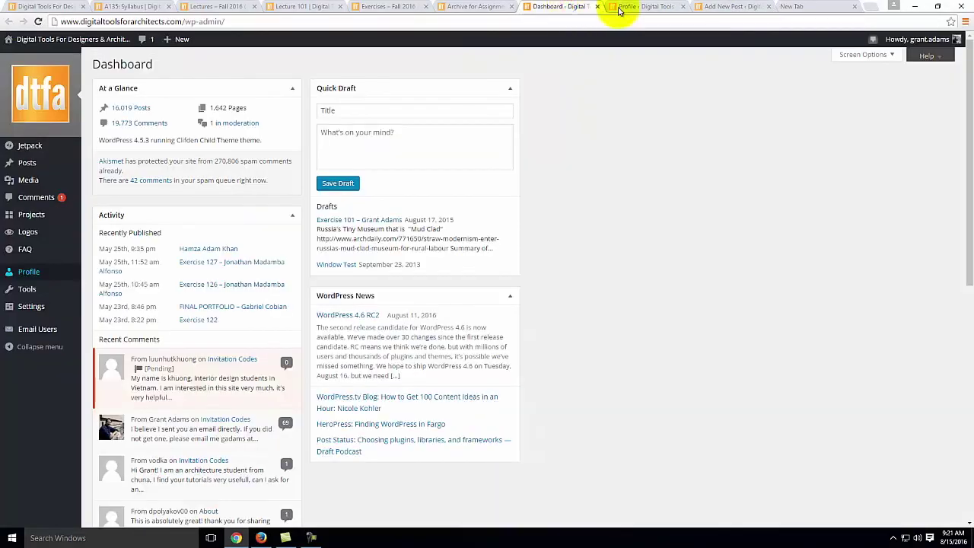
left_click(620, 10)
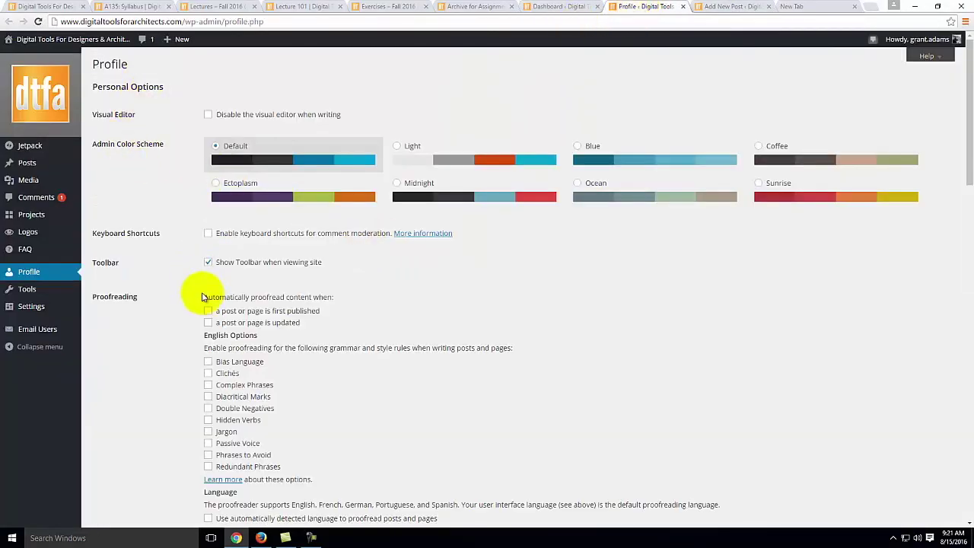
scroll(209, 295, "down", 10)
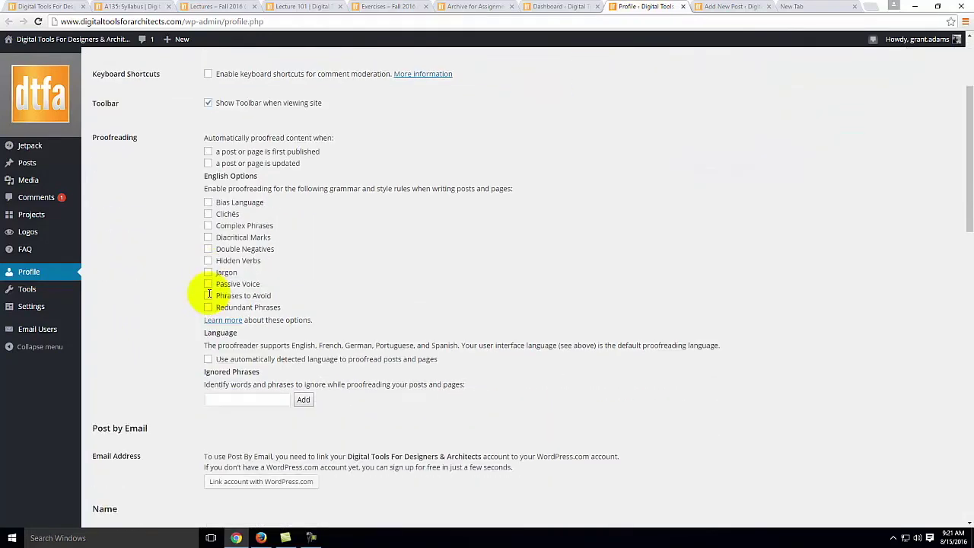
scroll(215, 295, "down", 10)
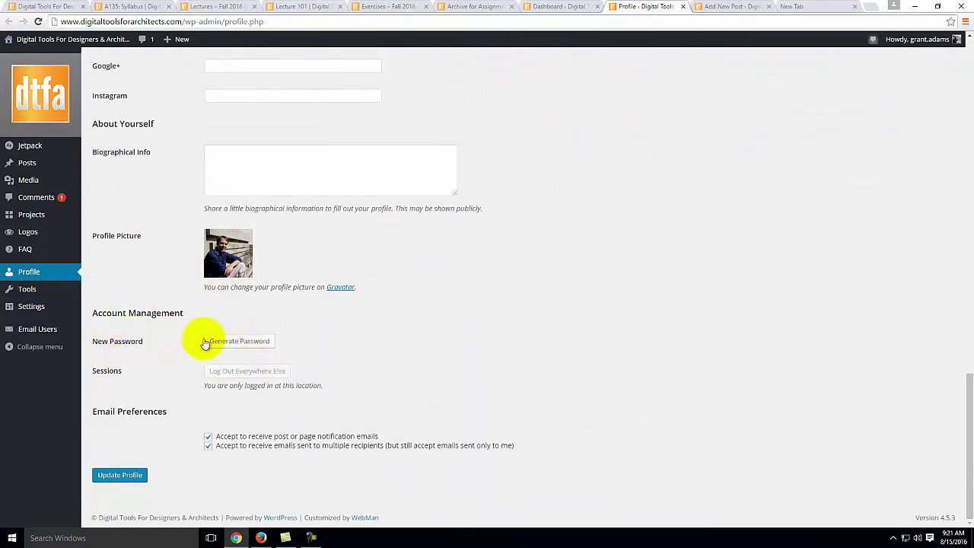
Step: Try a generated and then a weak custom password, cancel the change, and return to the top
left_click(236, 342)
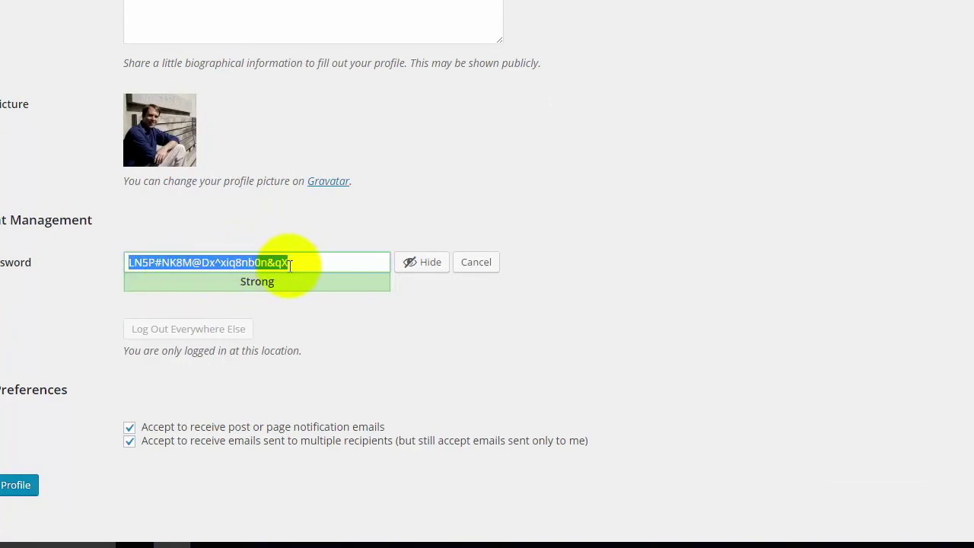
left_click_drag(291, 264, 93, 263)
type("fido123")
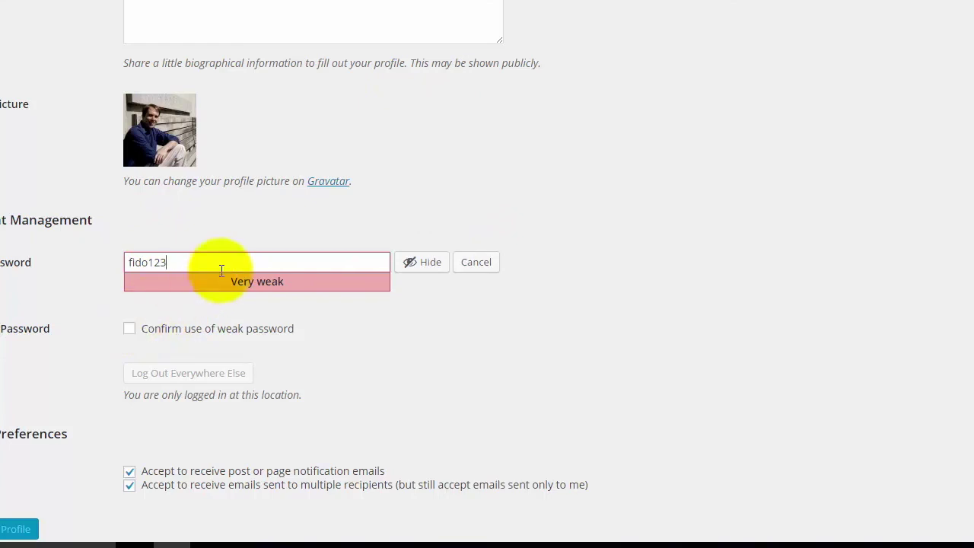
left_click(477, 264)
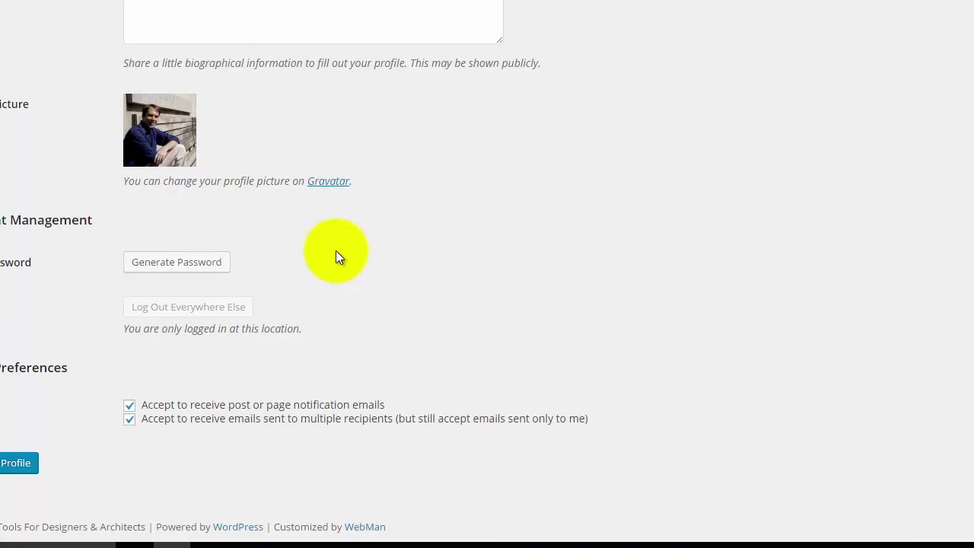
scroll(339, 259, "up", 2)
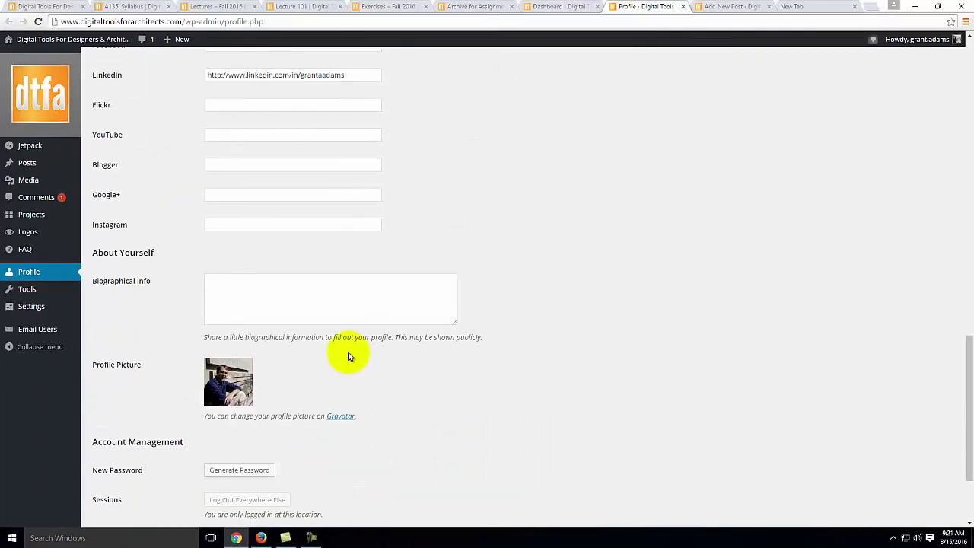
scroll(349, 356, "up", 2)
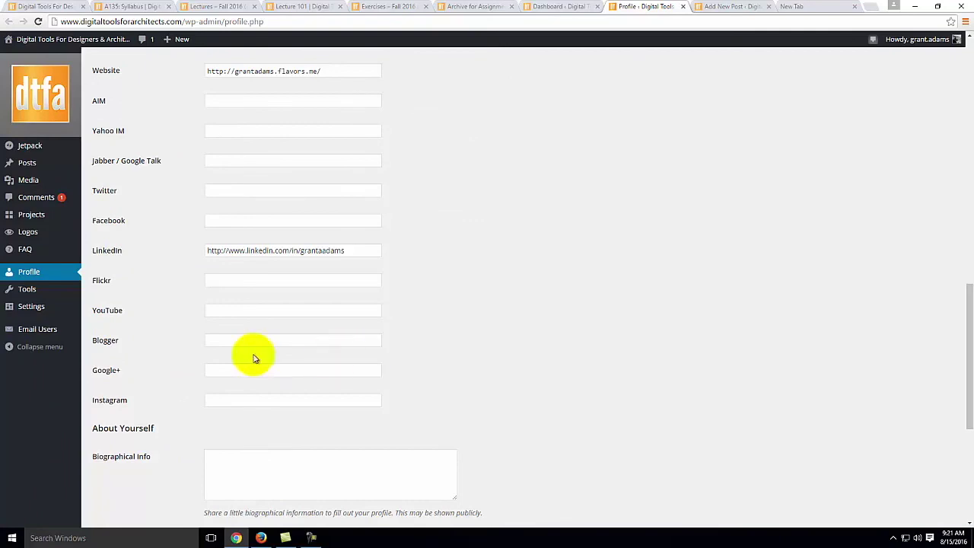
scroll(254, 355, "up", 5)
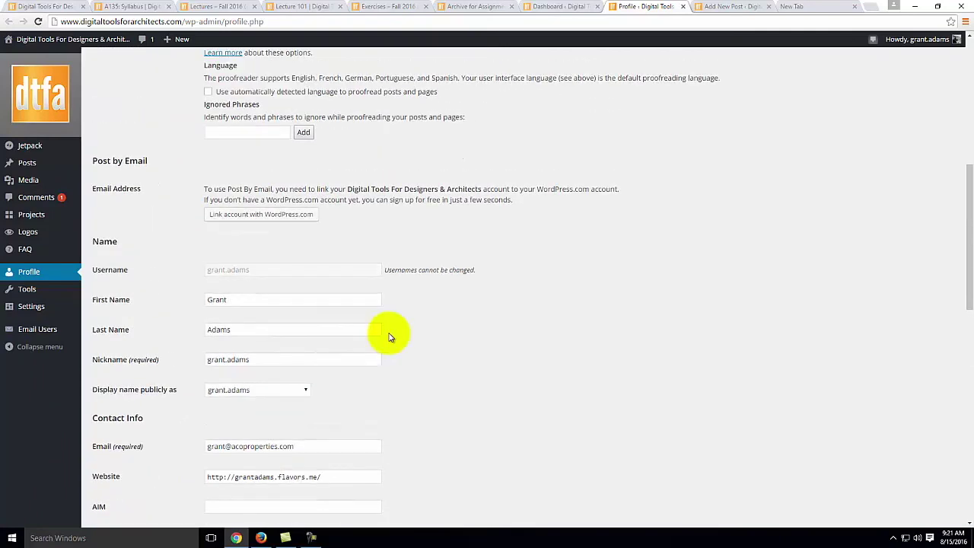
scroll(390, 337, "up", 5)
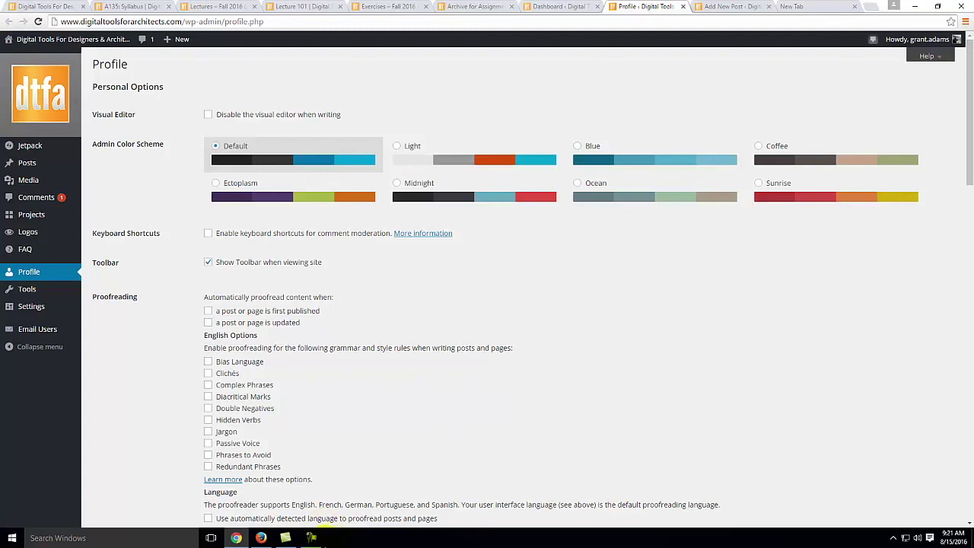
left_click(311, 538)
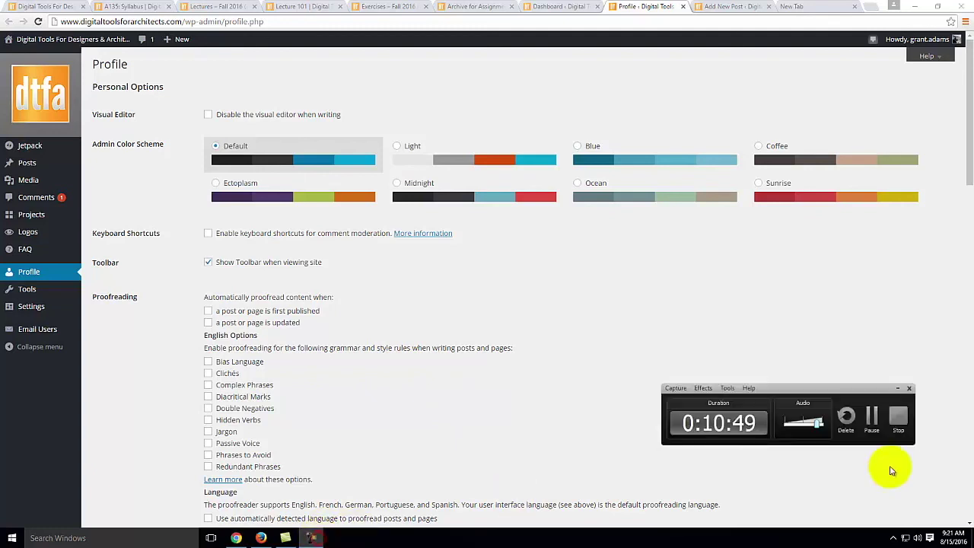
left_click(872, 418)
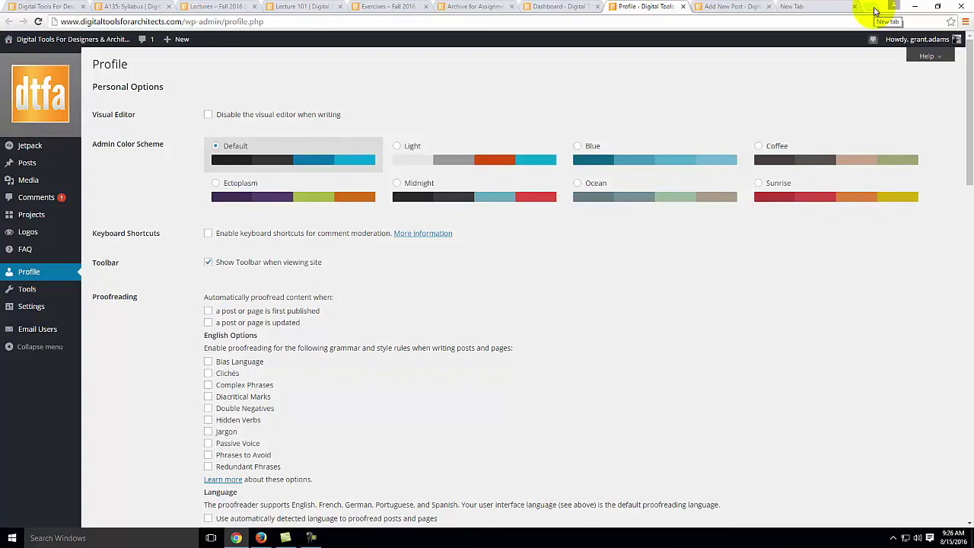
Step: Load the ArchDaily website in a new browser tab
left_click(875, 9)
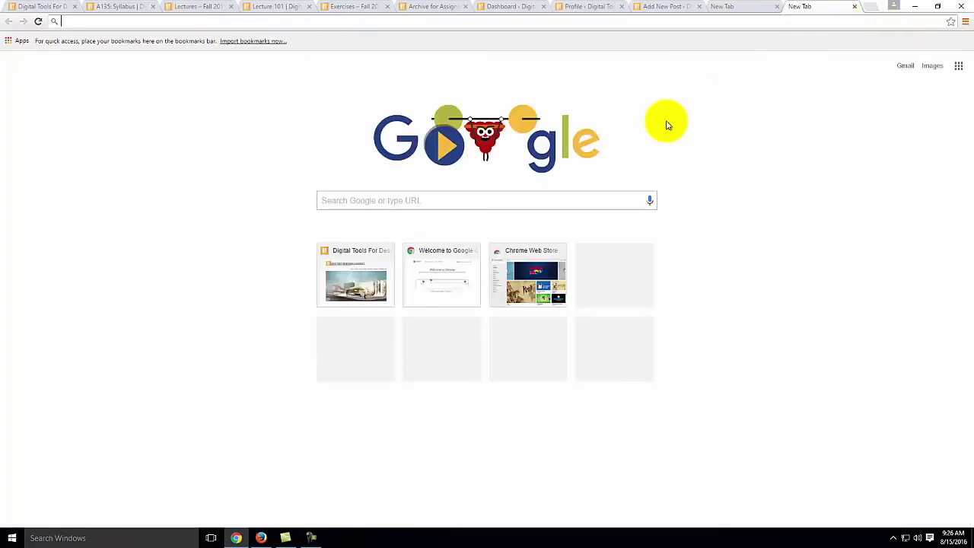
type("archdai")
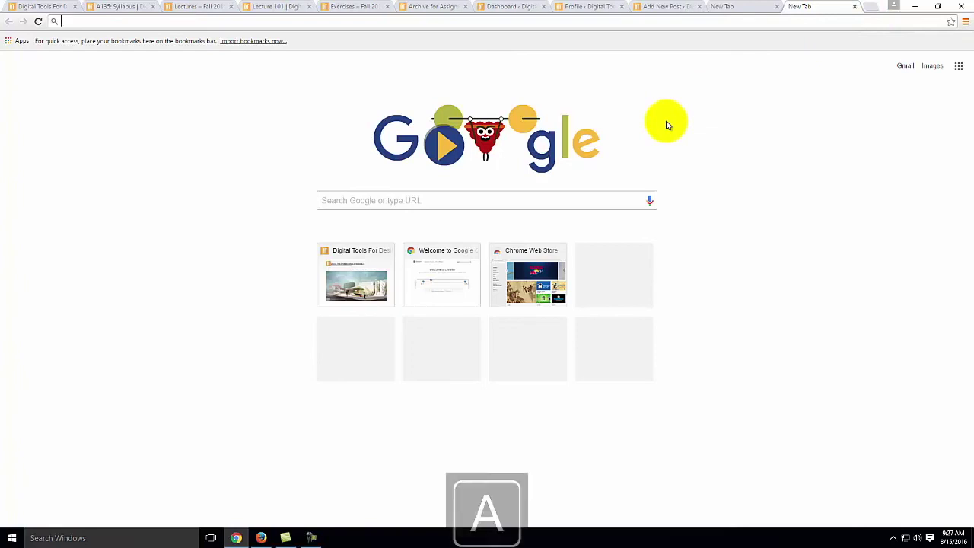
type("u")
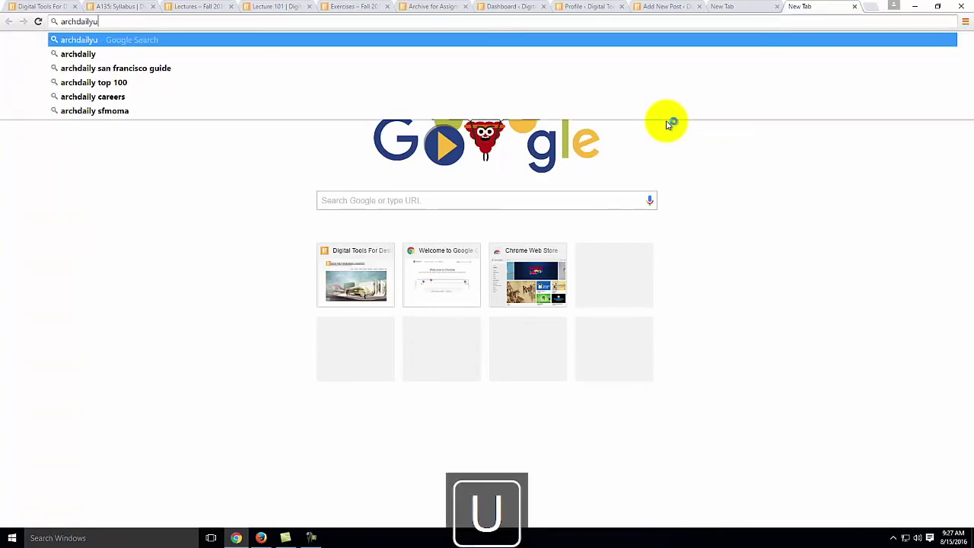
key("BackSpace")
type("ly")
key("Return")
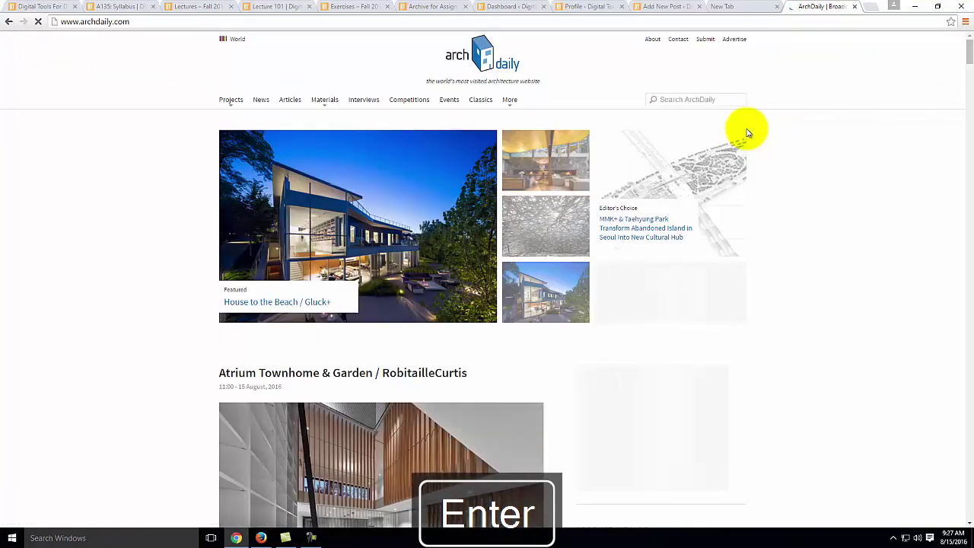
Step: Find the H3 House project on the ArchDaily home page and open it
scroll(647, 179, "down", 6)
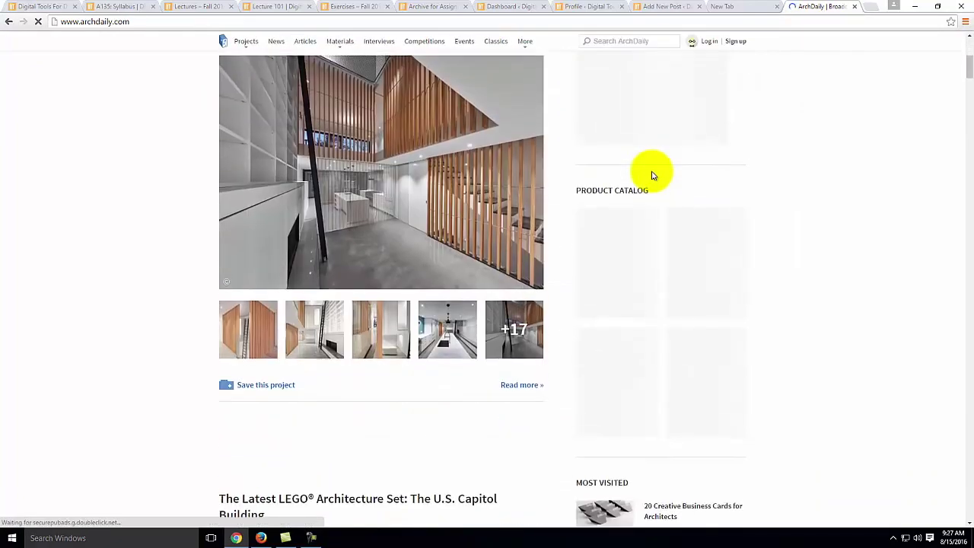
scroll(652, 176, "down", 7)
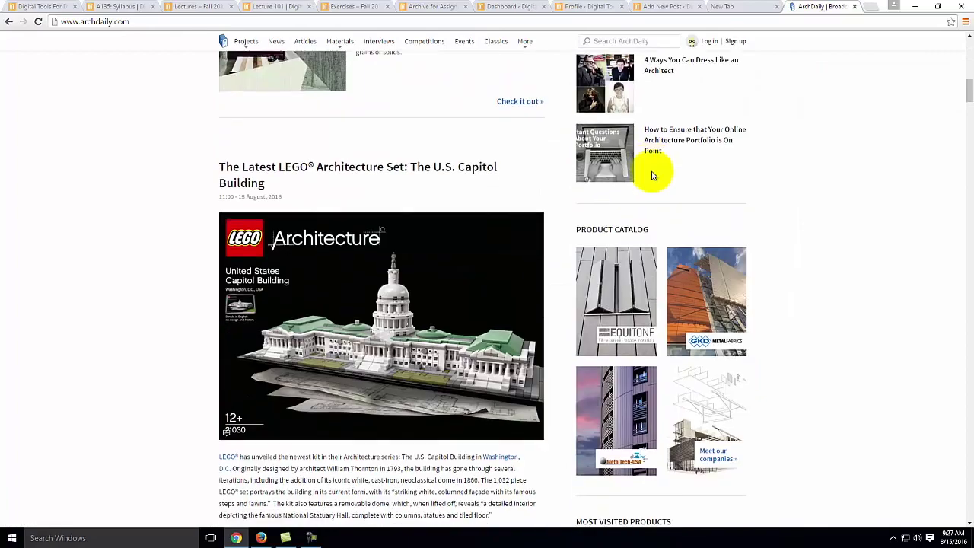
scroll(652, 176, "down", 14)
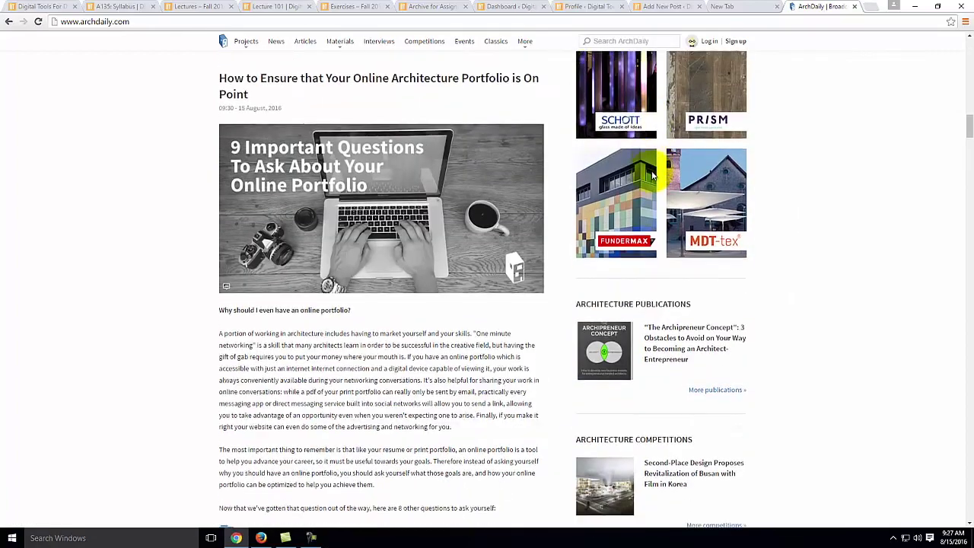
scroll(651, 176, "down", 4)
scroll(650, 174, "up", 2)
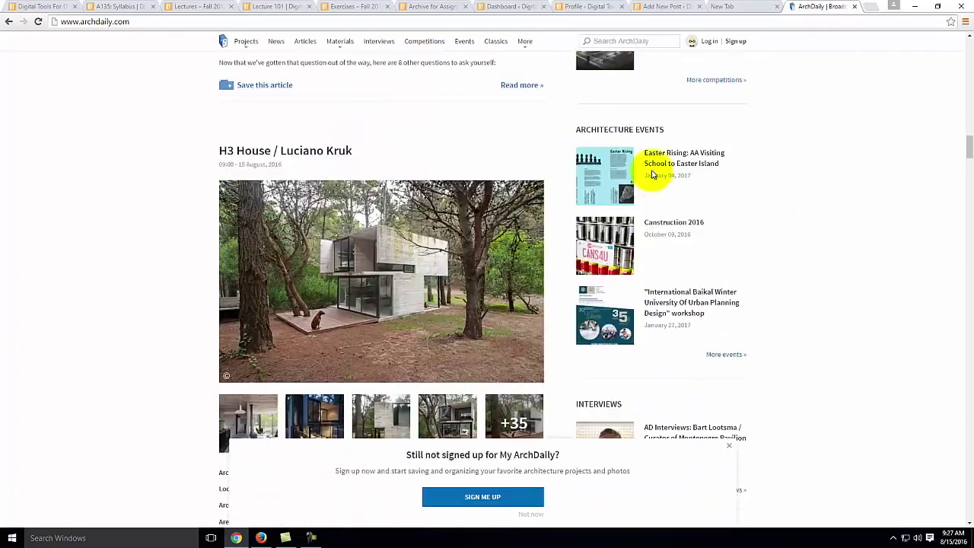
left_click(328, 151)
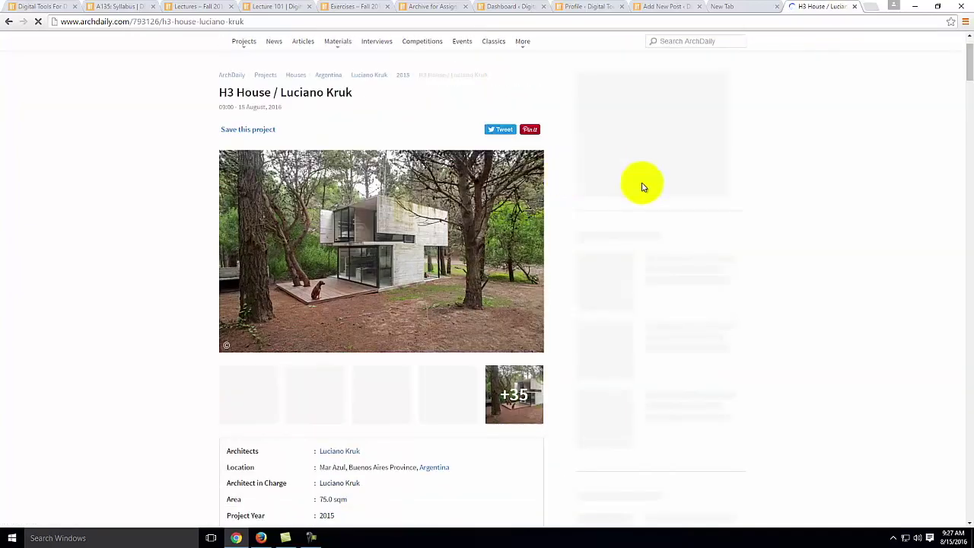
Step: Open the project's gallery at photo 5 of 35 and bring up the photo's options
scroll(725, 258, "down", 4)
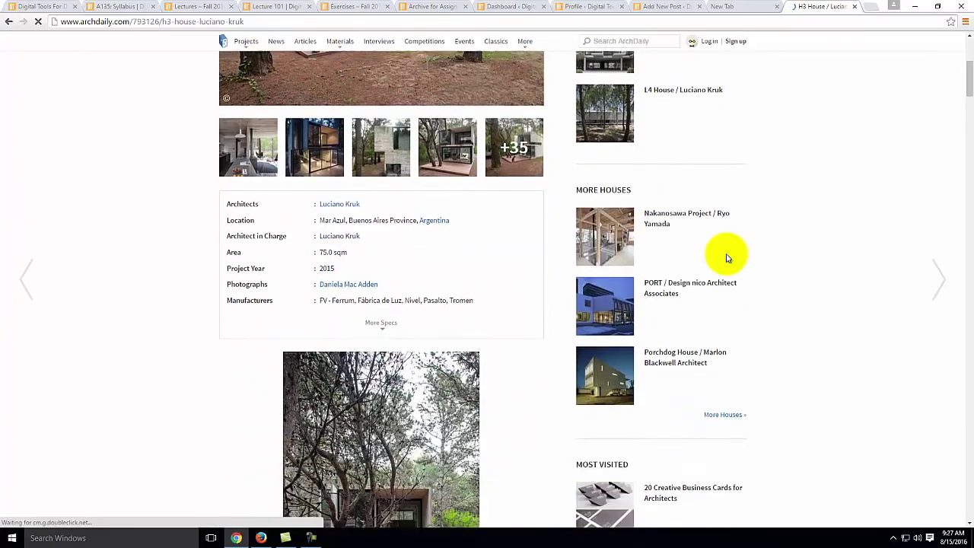
scroll(446, 187, "down", 5)
scroll(449, 190, "up", 2)
scroll(449, 190, "up", 10)
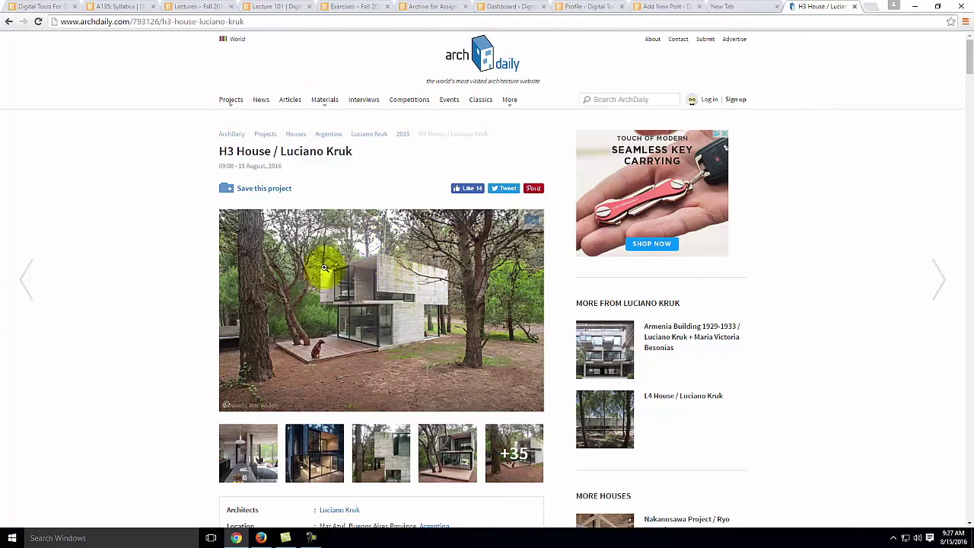
scroll(395, 244, "down", 2)
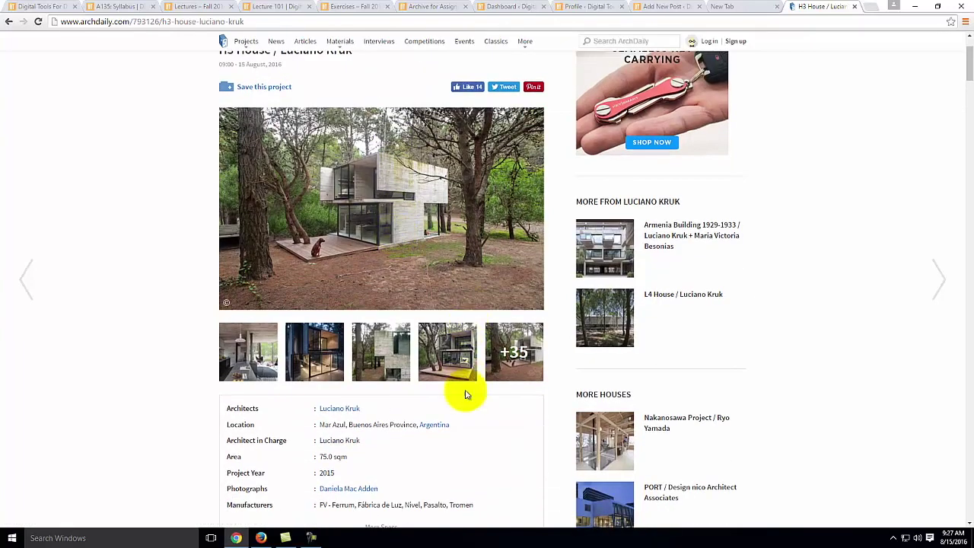
left_click(461, 354)
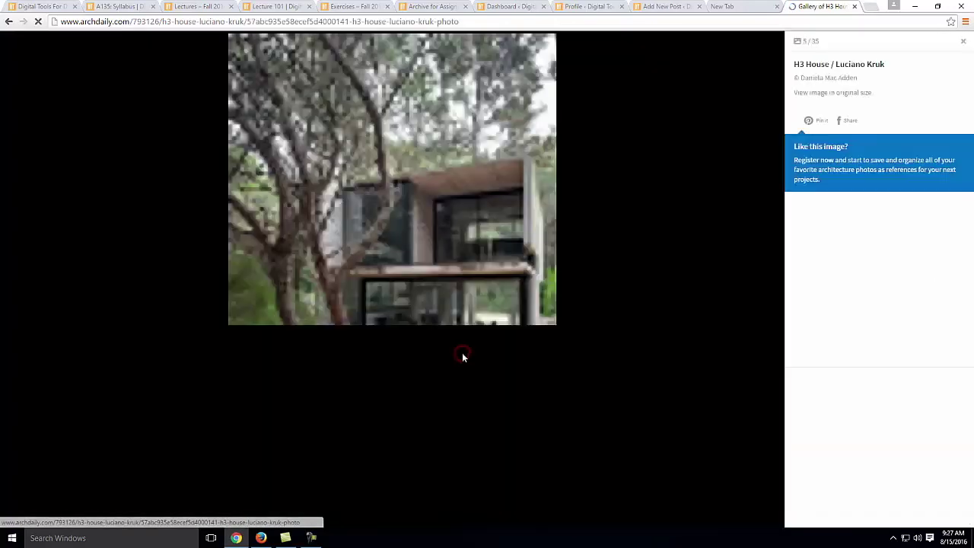
right_click(430, 193)
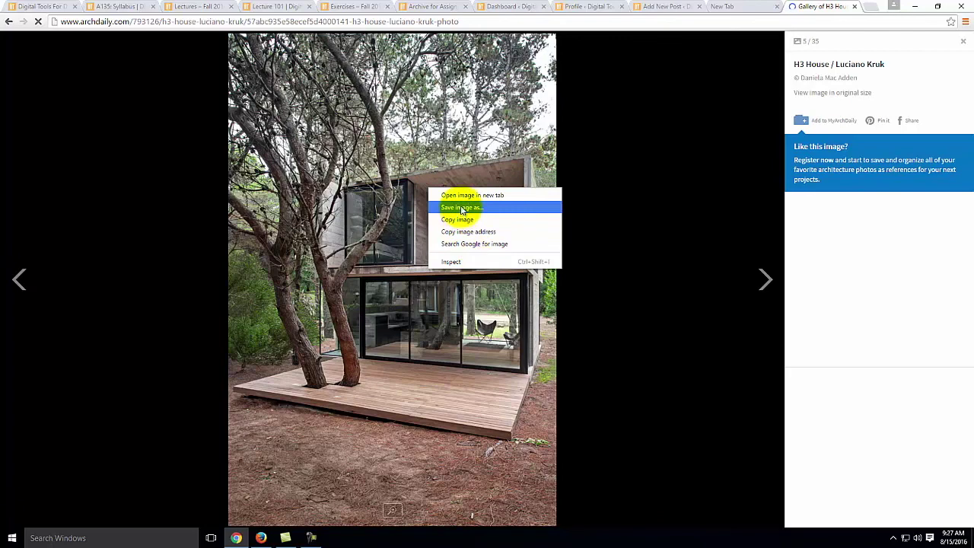
Step: Save the exterior photo to the Desktop as image002.jpg and close the gallery viewer
left_click(461, 207)
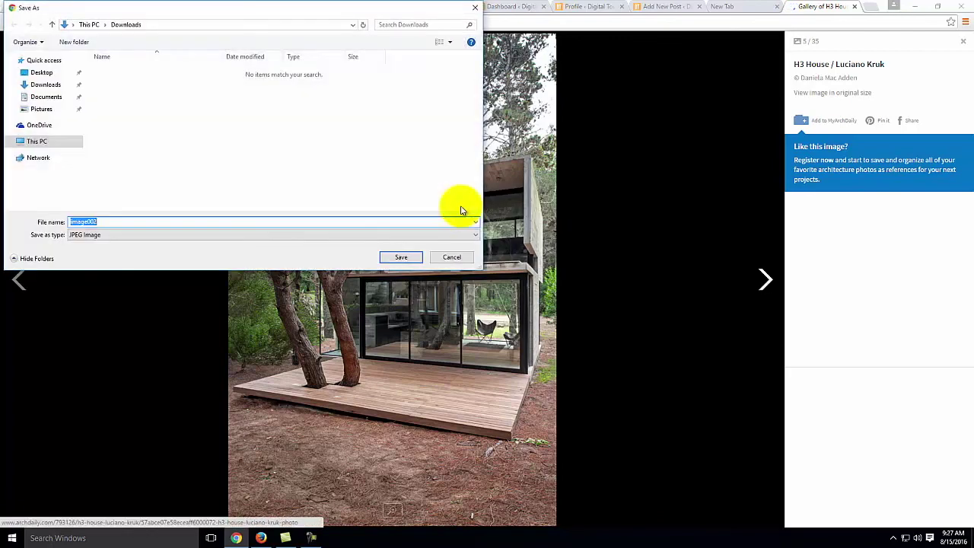
left_click(43, 73)
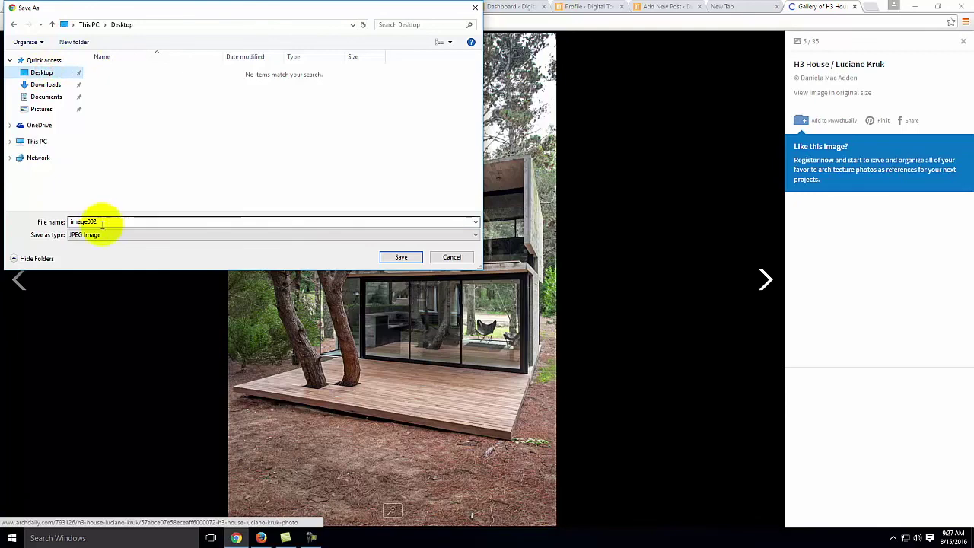
left_click(401, 258)
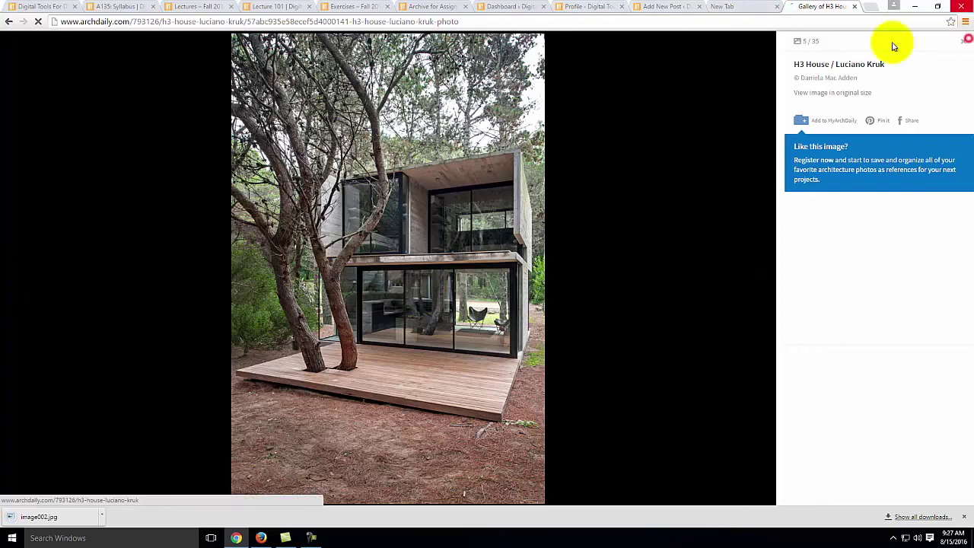
left_click(427, 180)
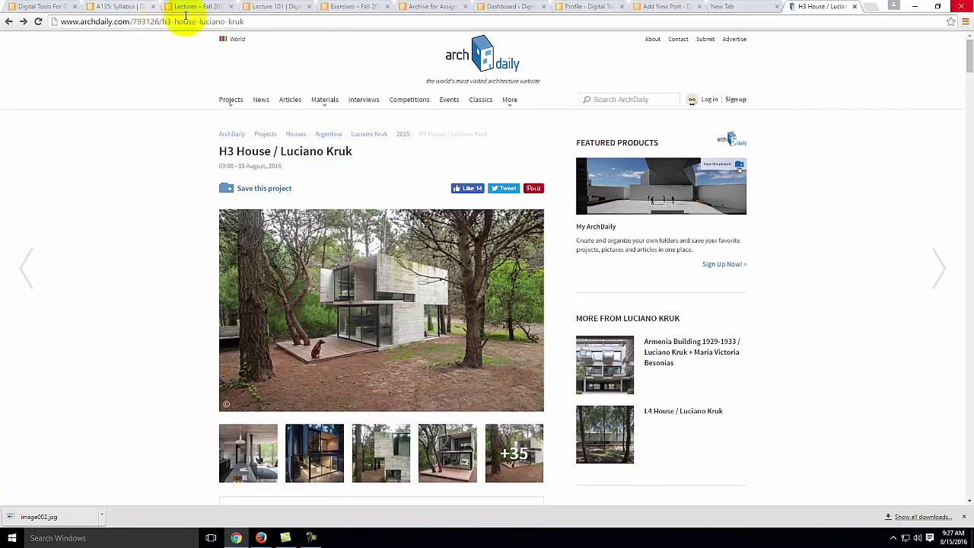
Step: Cycle through the Profile, ArchDaily and new tabs, ending on the WordPress Add New Post editor
left_click(661, 6)
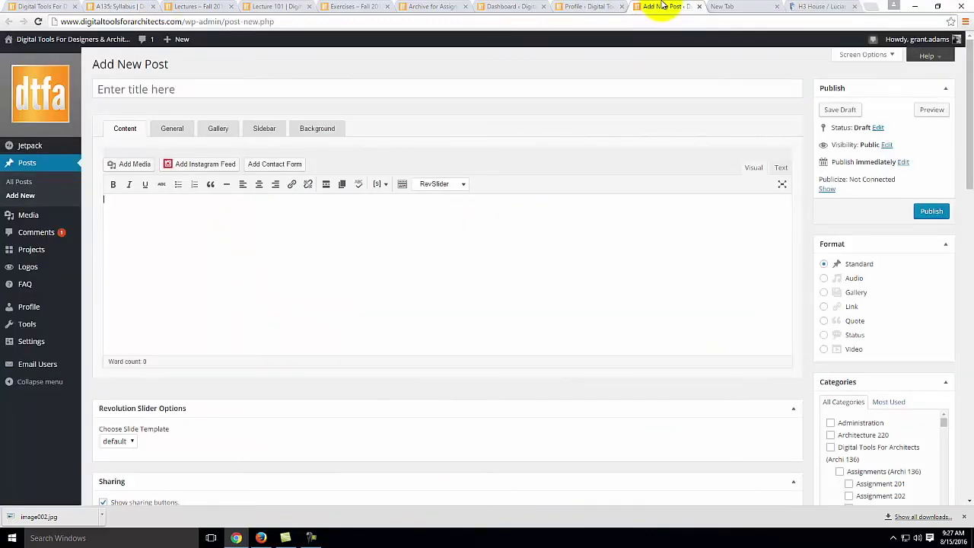
left_click(574, 6)
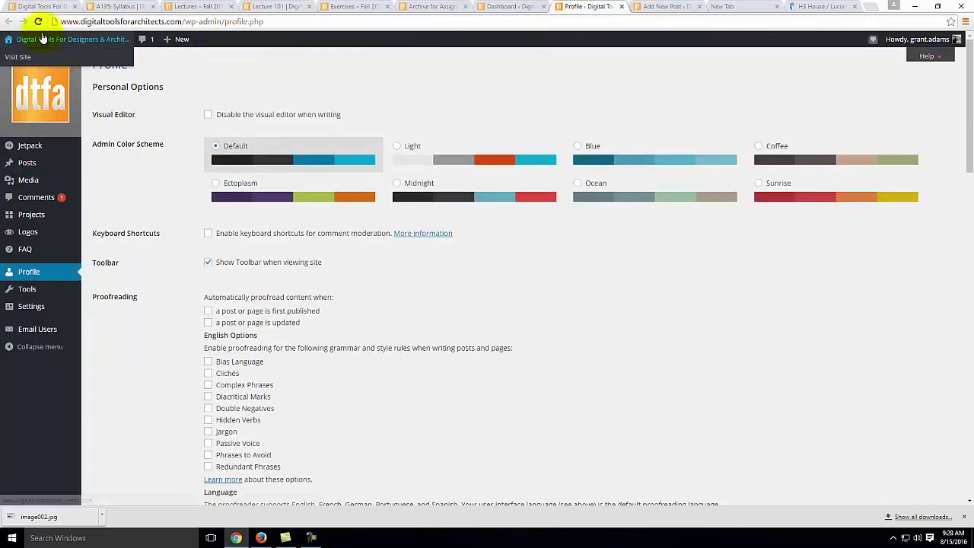
mouse_move(181, 47)
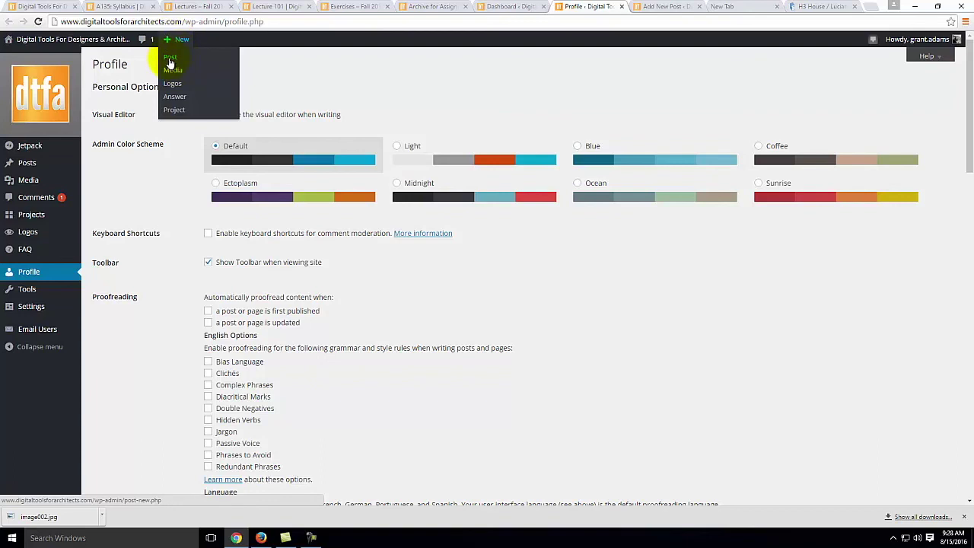
left_click(666, 6)
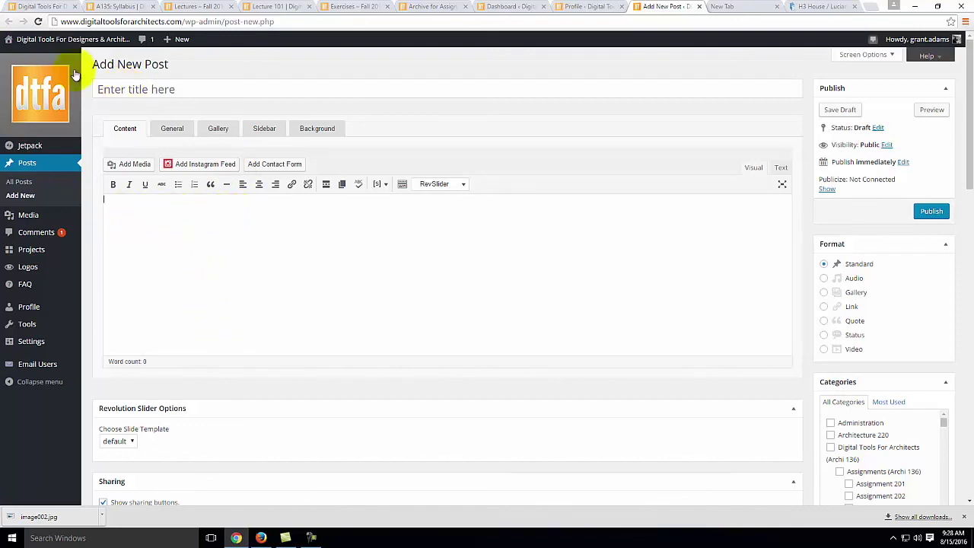
left_click(822, 6)
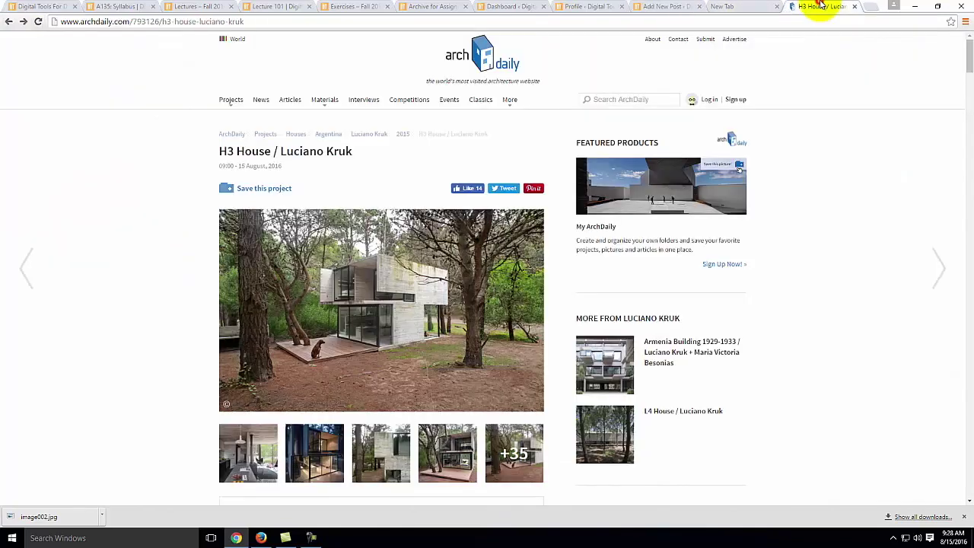
mouse_move(237, 158)
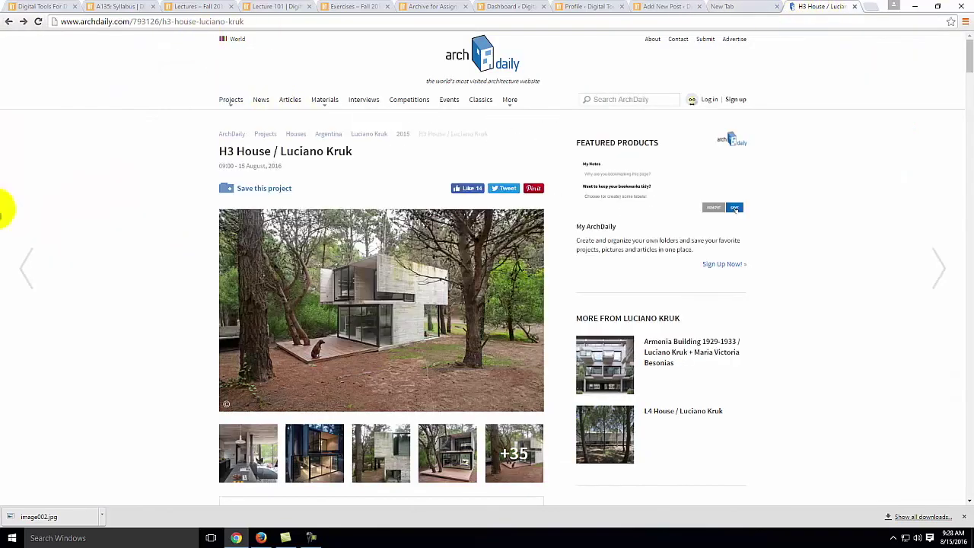
left_click(729, 6)
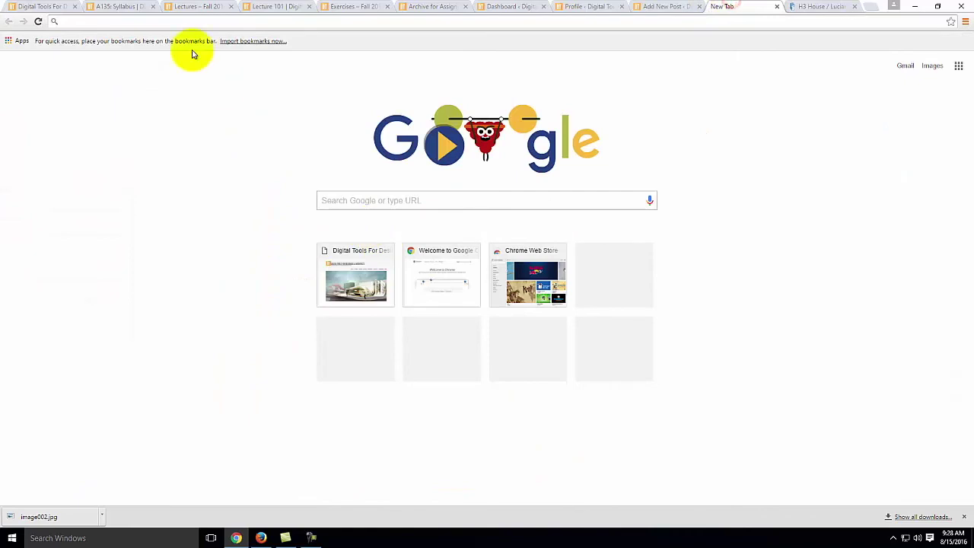
left_click(661, 7)
Step: Title the new post 'H3 House'
left_click(242, 92)
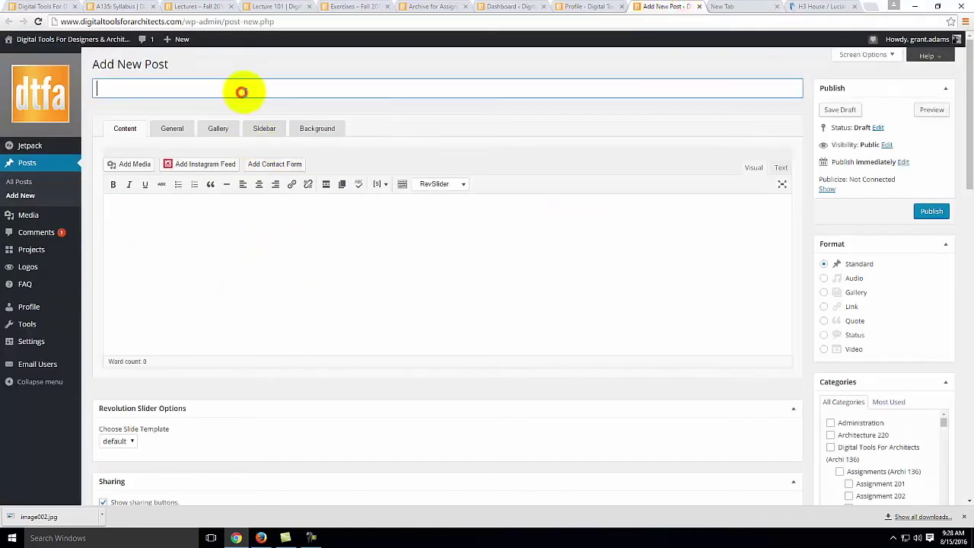
type("H#")
key("BackSpace")
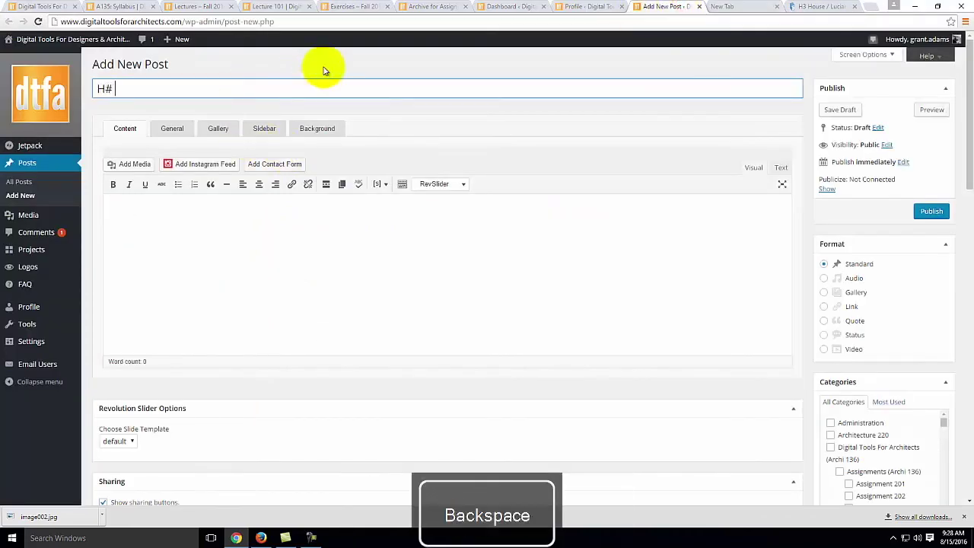
type("3 house")
key("BackSpace")
type("House")
Step: Write a body sentence about the house's use of concrete, then a line 'Here is a link to the article:'
left_click(292, 243)
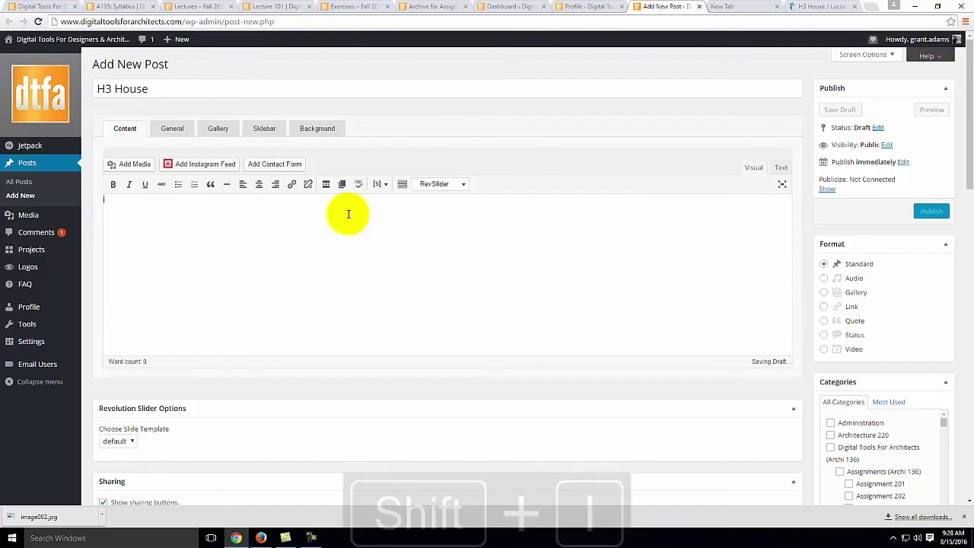
type("I find this h")
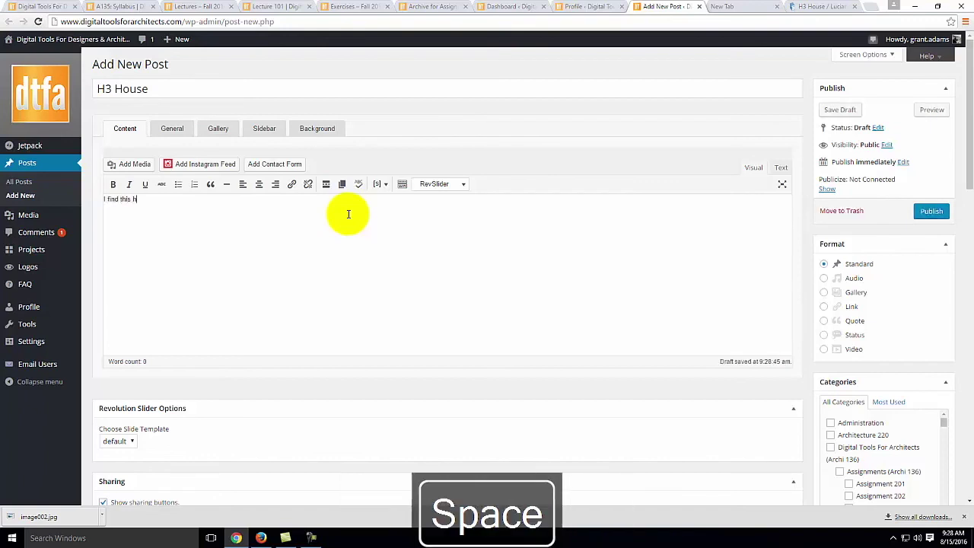
type("ouse interesting b")
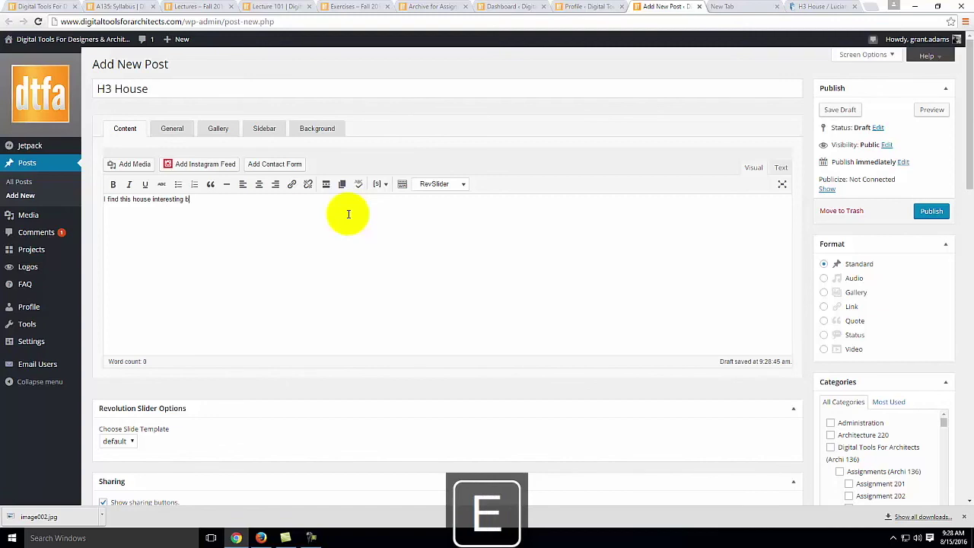
type("ecause of it")
key("BackSpace")
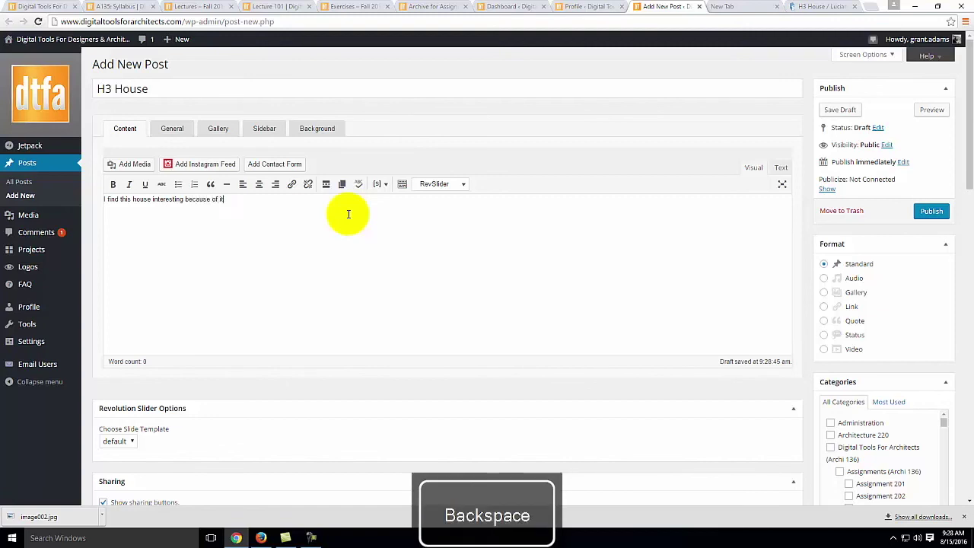
type("the use of concrete blah bla")
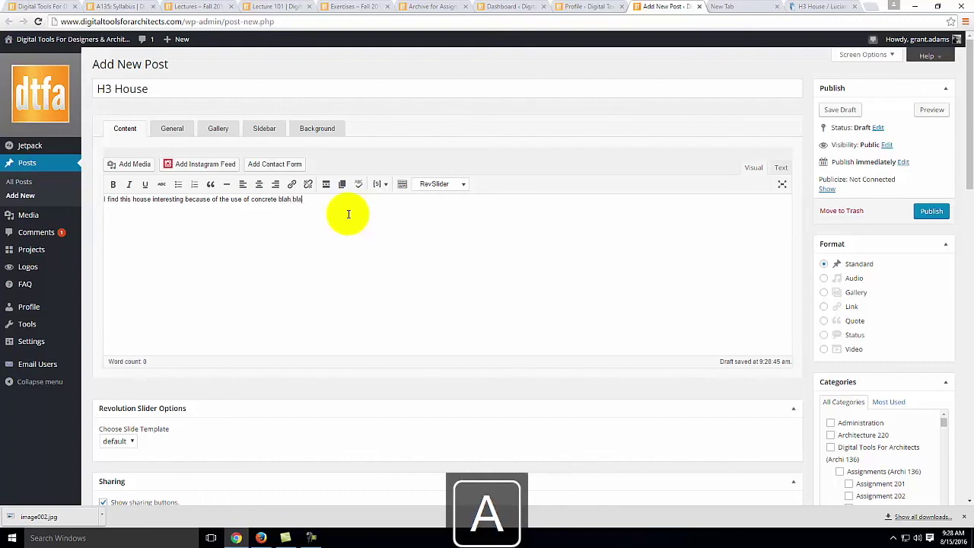
type("h blah")
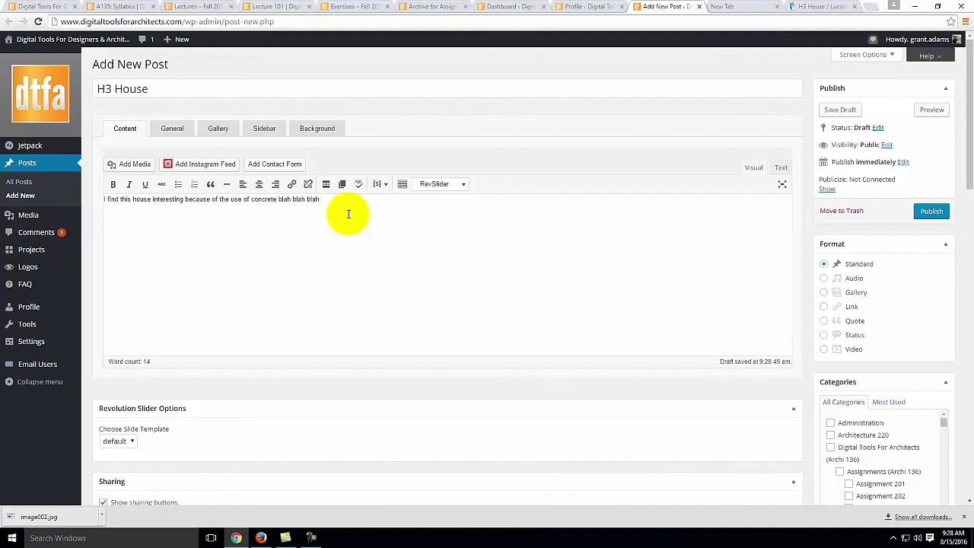
type(".")
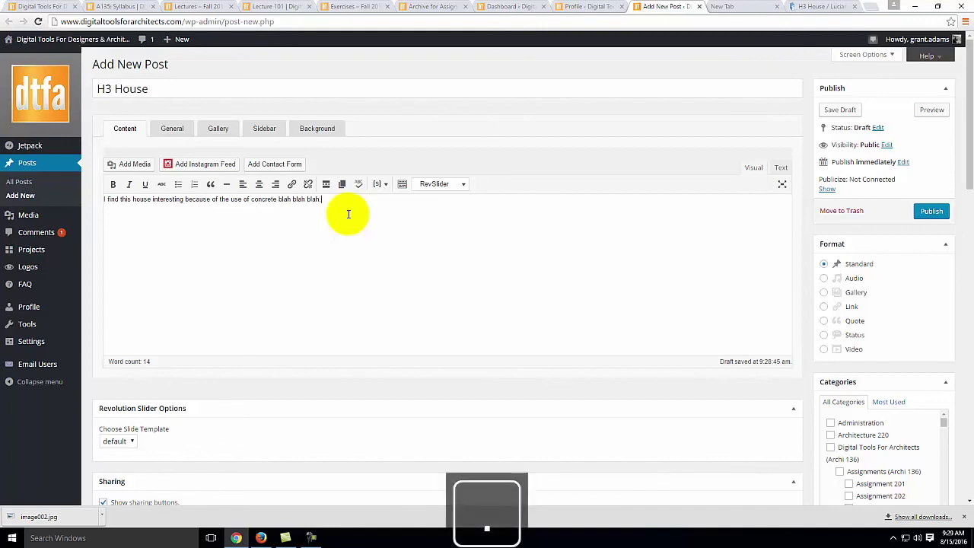
key("Return")
type("H")
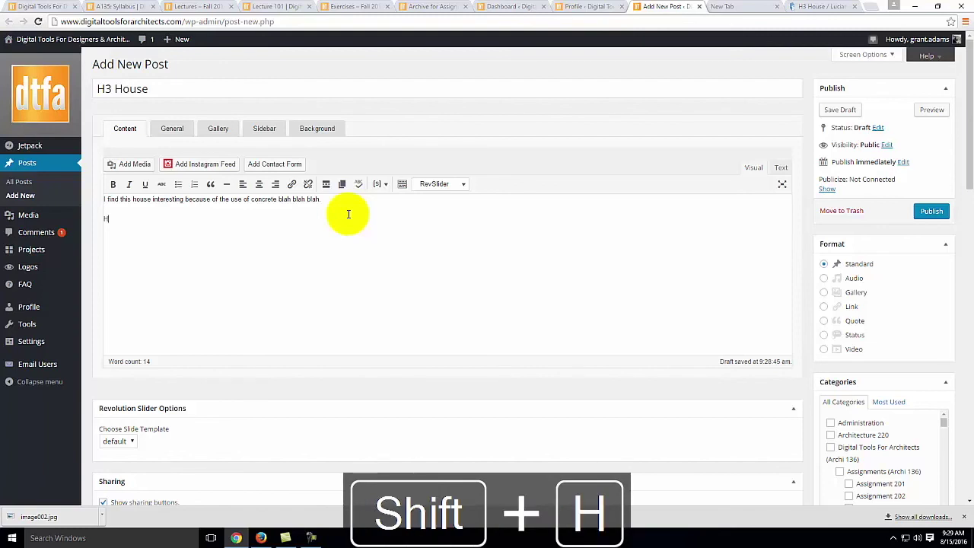
type("ere is a link to the article:")
key("Return")
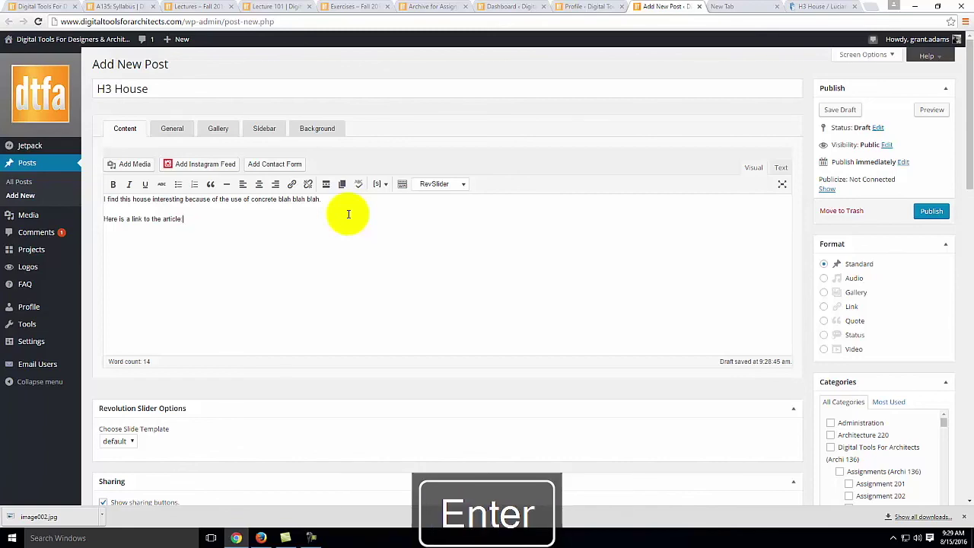
Step: Copy the H3 House article URL from ArchDaily and paste it under the intro line
left_click(822, 7)
left_click_drag(256, 22, 44, 18)
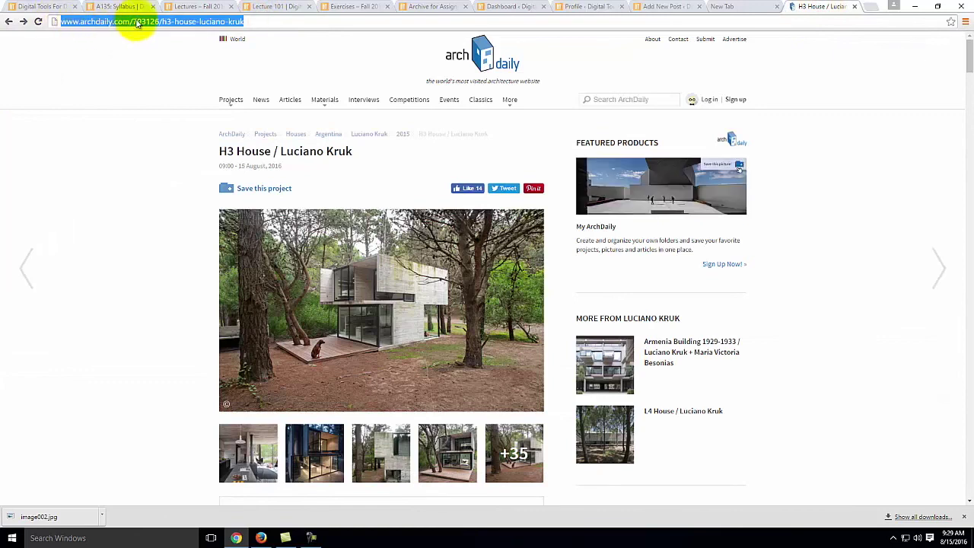
right_click(211, 23)
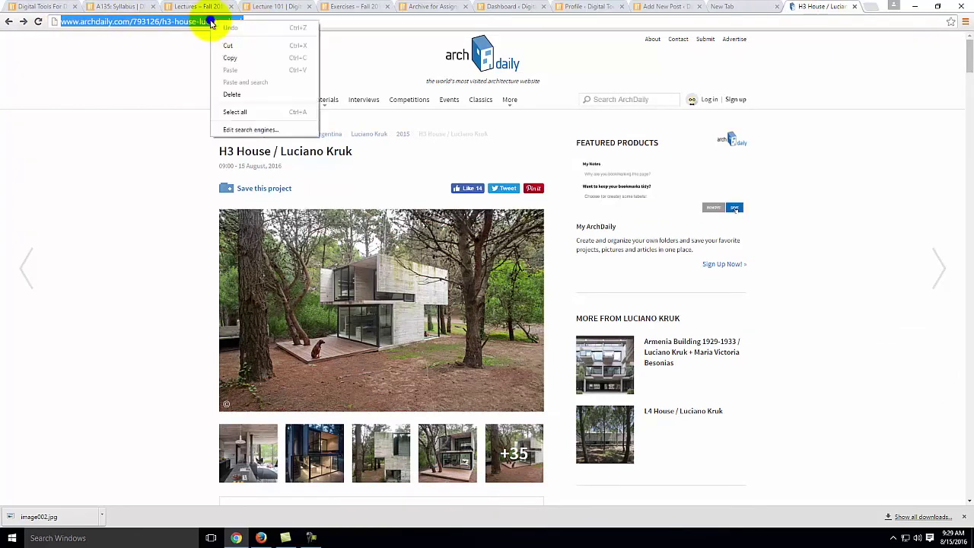
left_click(253, 58)
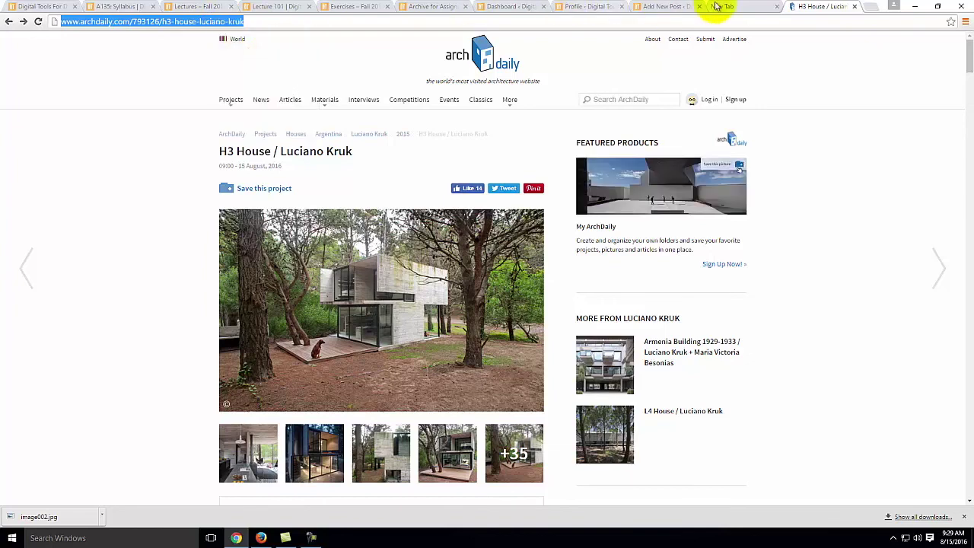
left_click(666, 7)
right_click(114, 237)
left_click(151, 297)
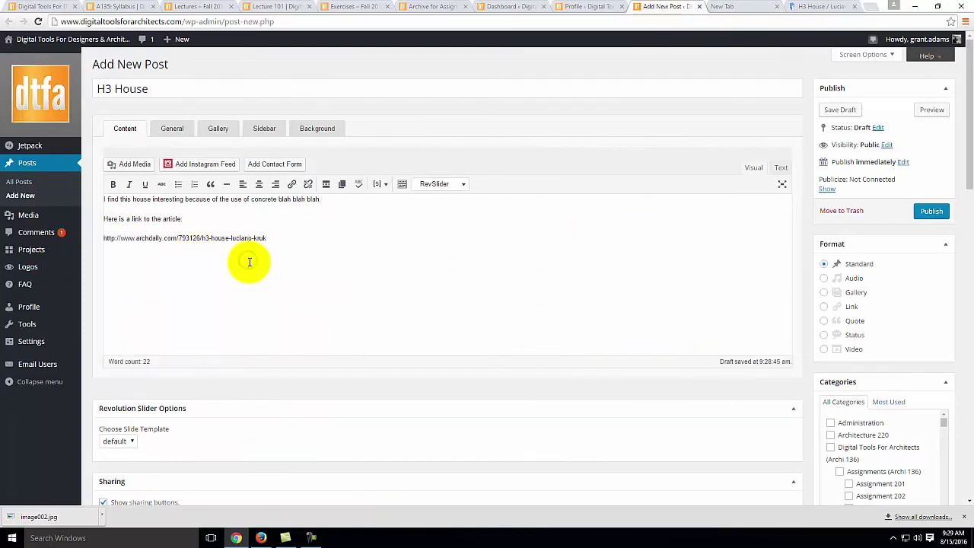
Step: Turn the pasted article URL into a hyperlink
left_click(249, 238)
left_click_drag(274, 237, 125, 240)
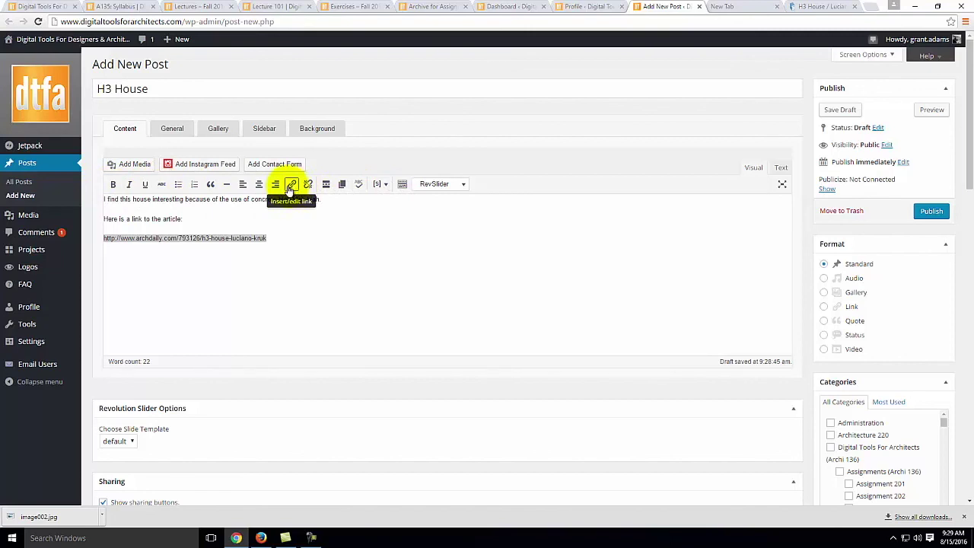
left_click(290, 187)
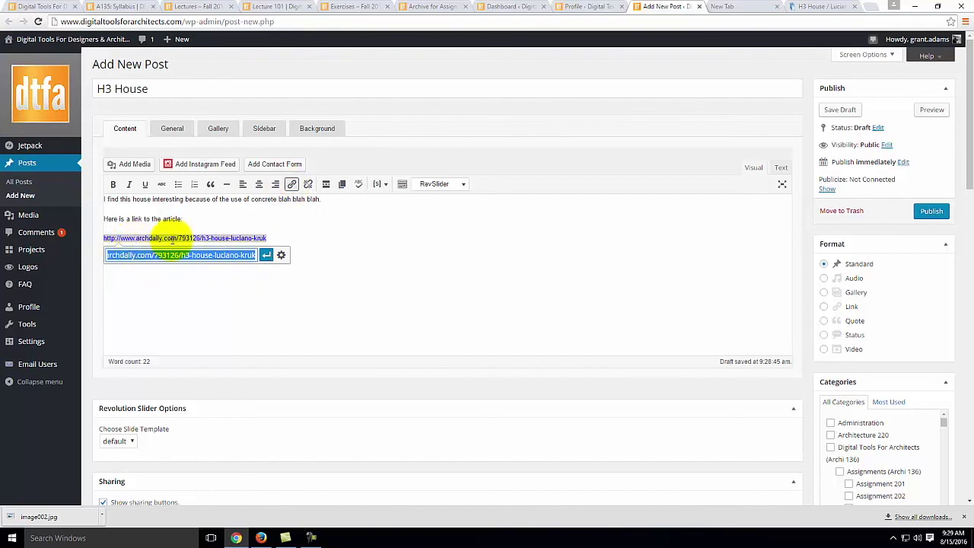
left_click(266, 256)
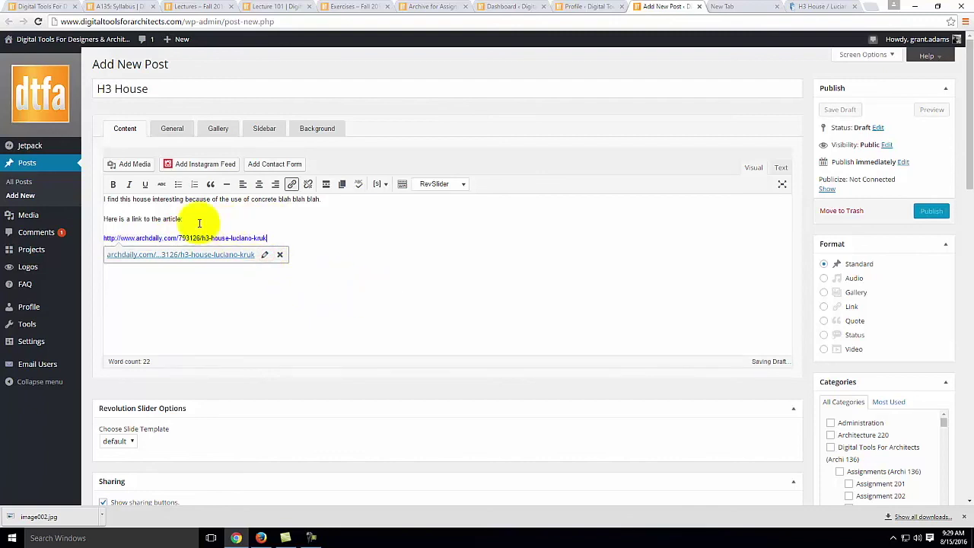
Step: Make the article link a bullet item and add an 'Architect' line at the top of the body
left_click(104, 237)
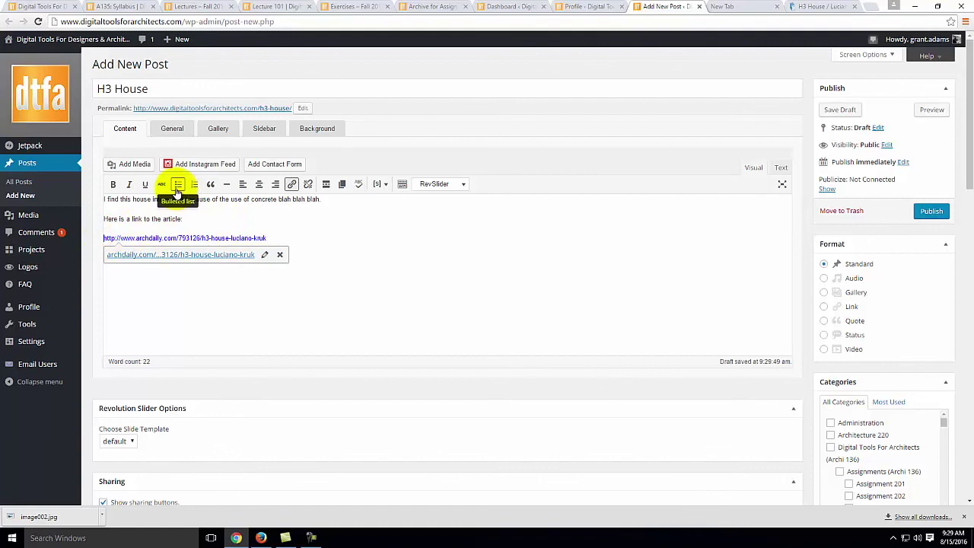
left_click(177, 184)
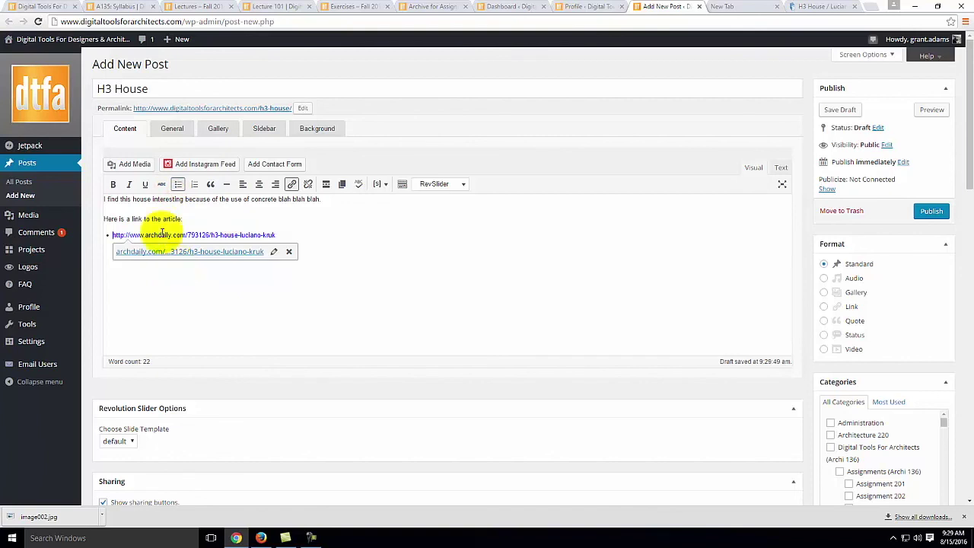
left_click(104, 199)
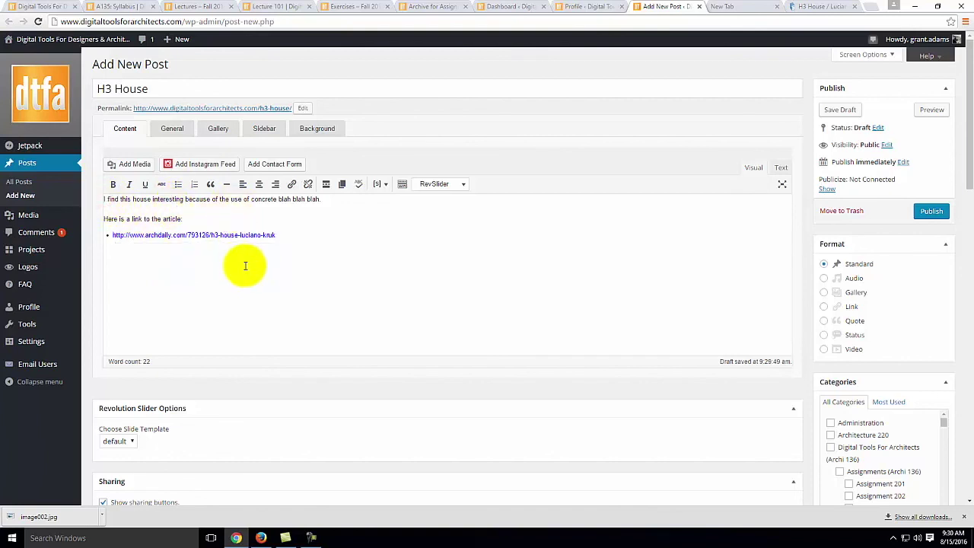
key("Return")
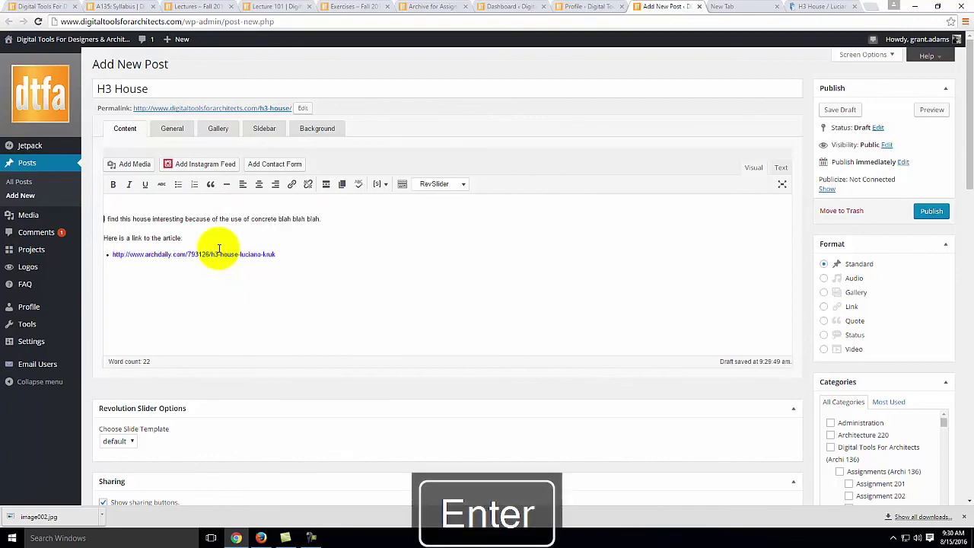
left_click(332, 219)
left_click(142, 199)
type("Architec")
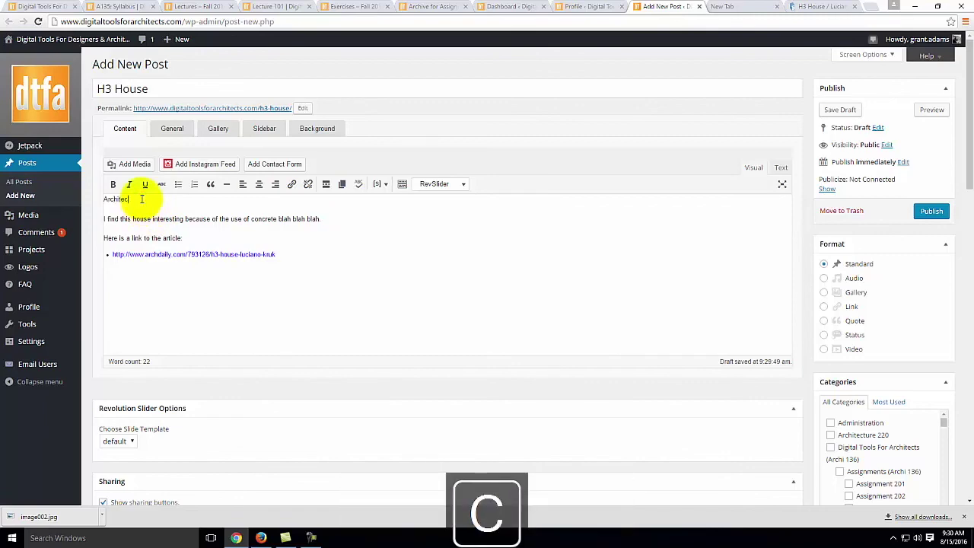
type("t:")
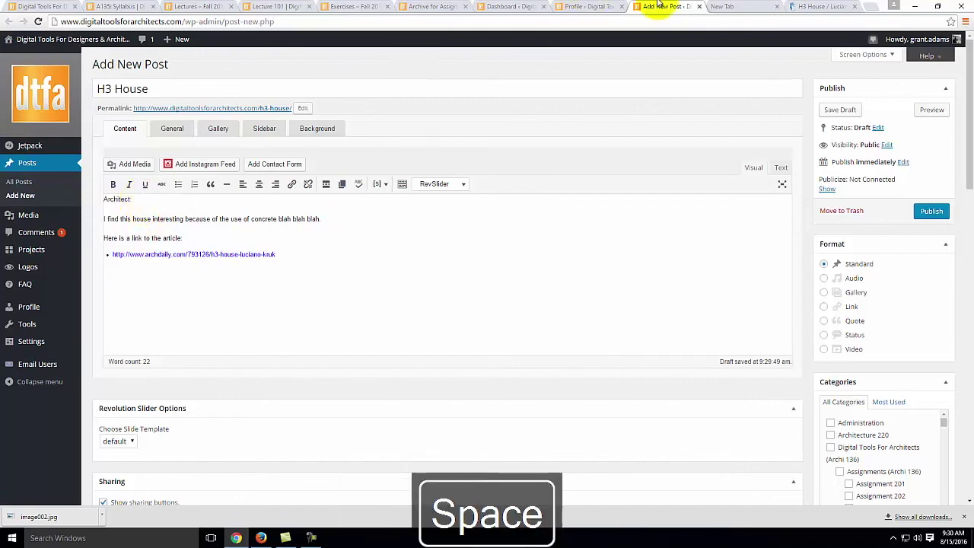
Step: Copy the architect's name from the ArchDaily title and paste it as plain text after the label
left_click(807, 6)
left_click_drag(358, 152, 282, 152)
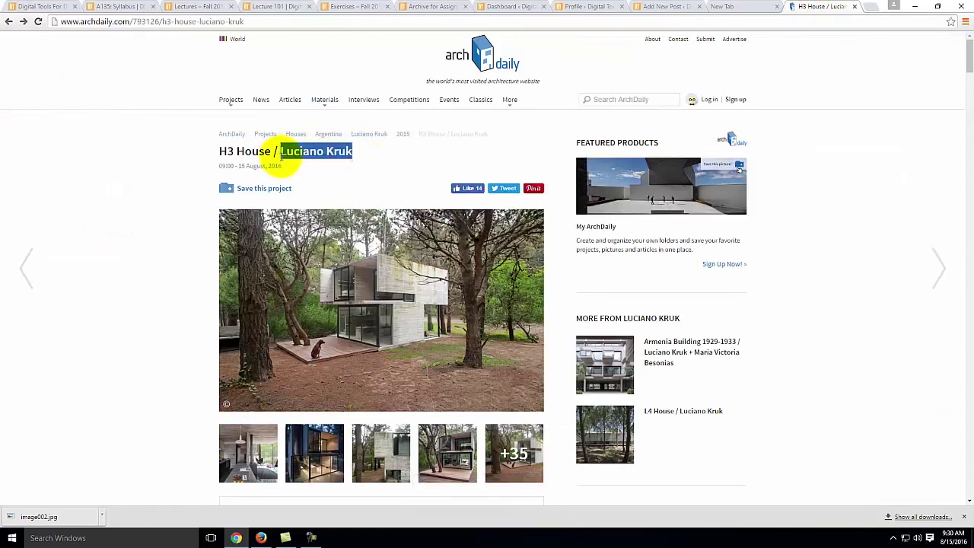
right_click(285, 153)
left_click(323, 164)
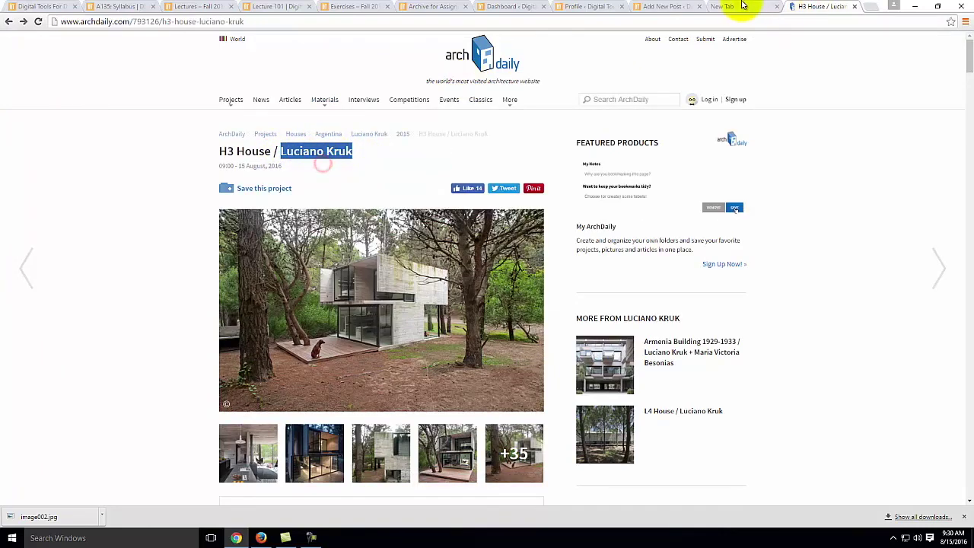
left_click(664, 6)
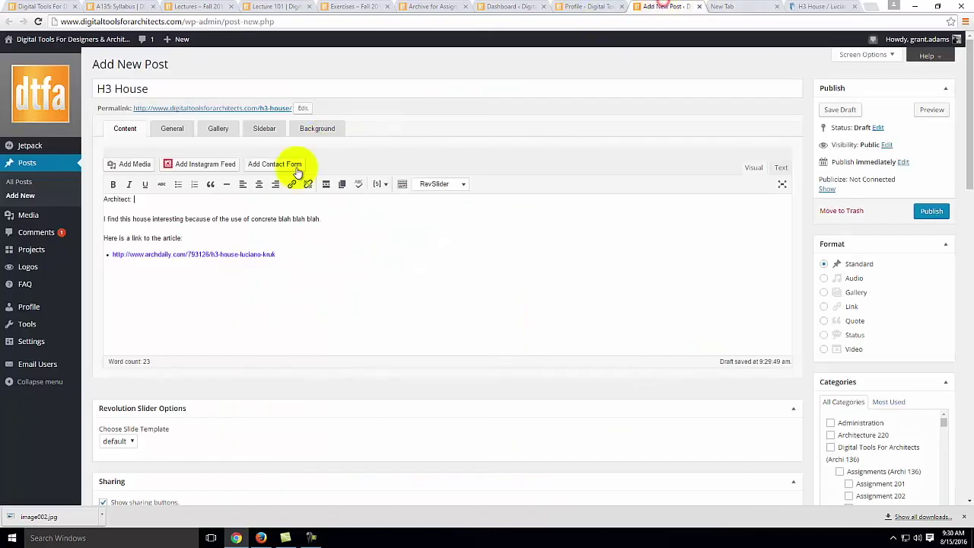
right_click(136, 199)
left_click(172, 255)
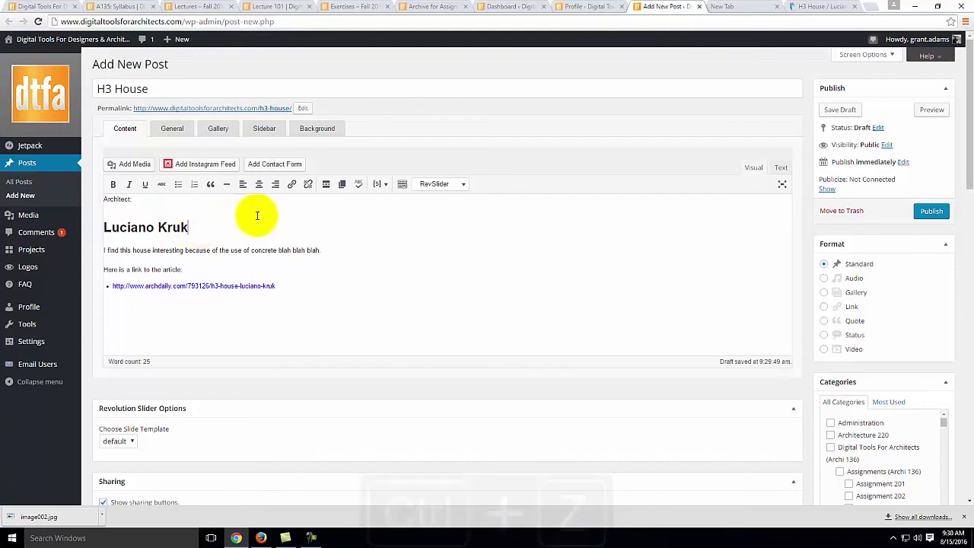
key("ctrl+z")
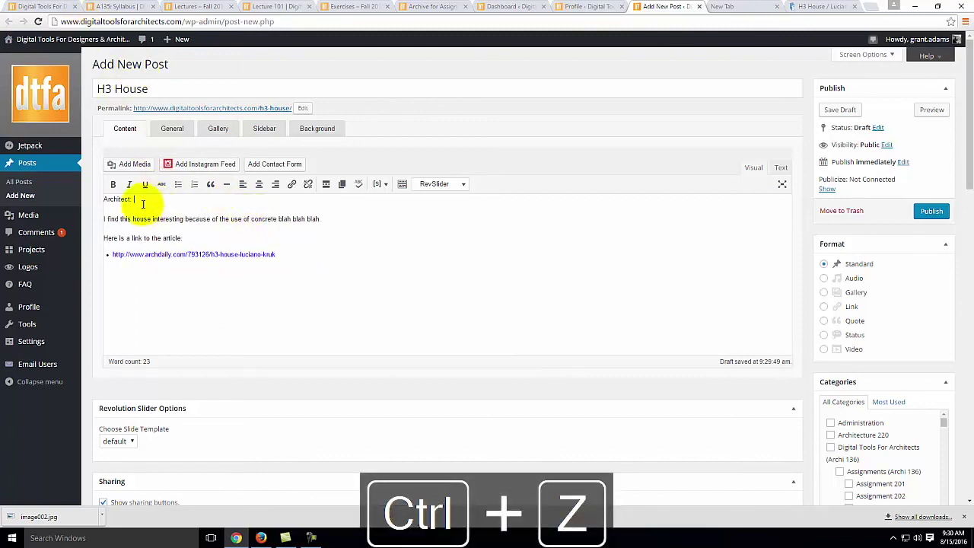
right_click(145, 205)
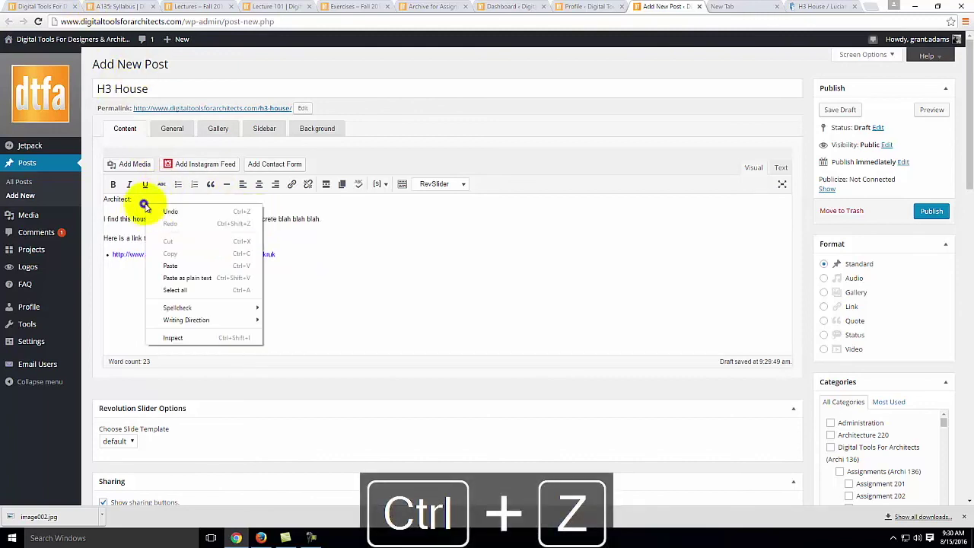
left_click(194, 279)
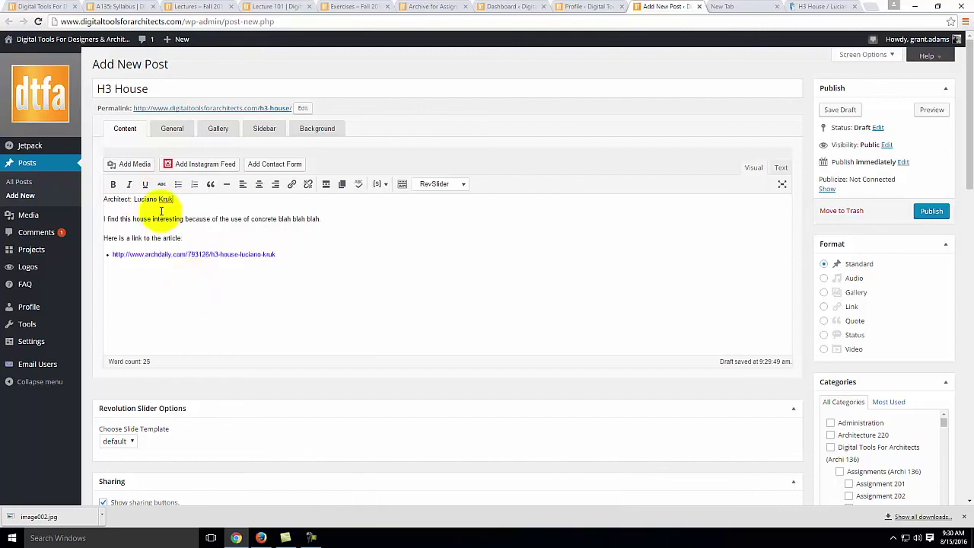
Step: Make the 'Architect:' label bold
left_click(131, 200)
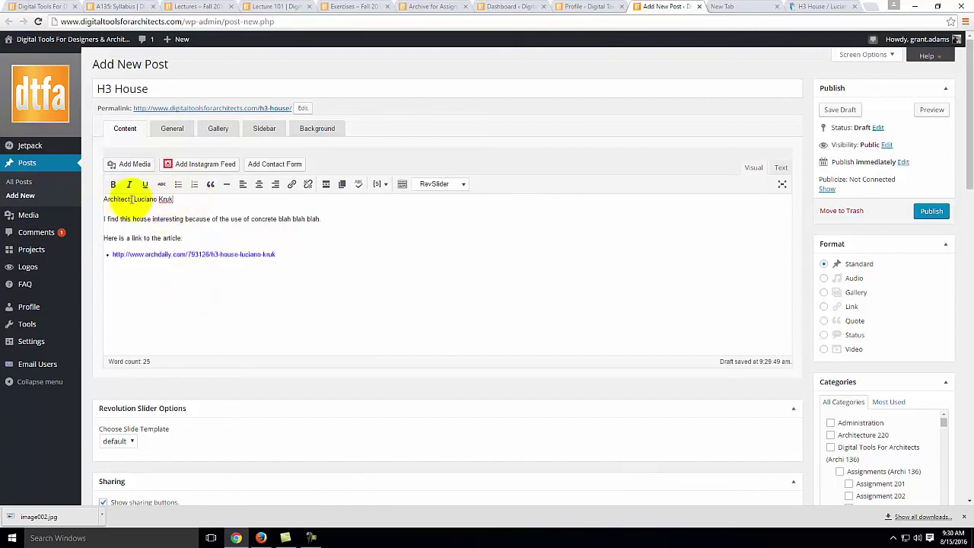
left_click_drag(131, 200, 104, 200)
left_click(113, 183)
left_click(188, 200)
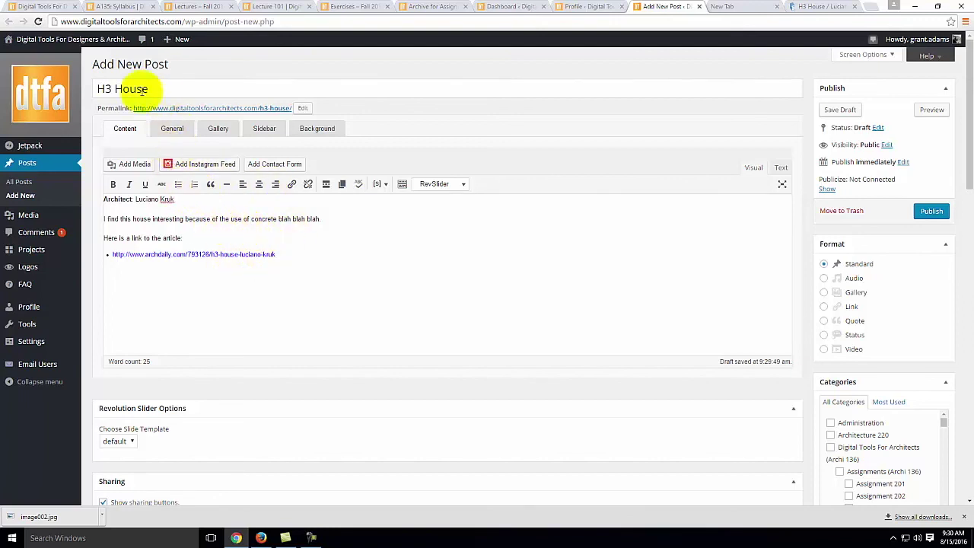
Step: Extend the 'H3 House' title with ' - Post by' followed by the author's name
left_click(110, 87)
left_click(158, 88)
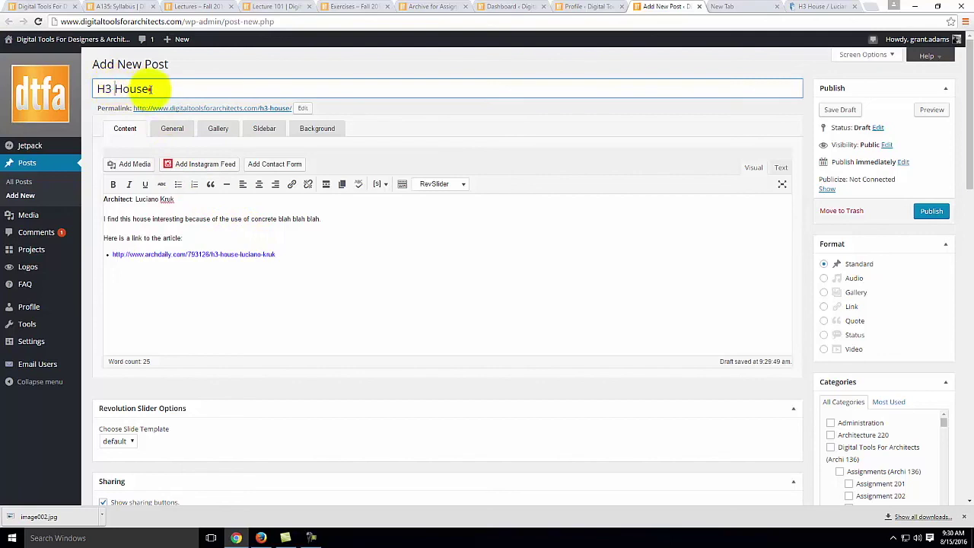
type("- Gra")
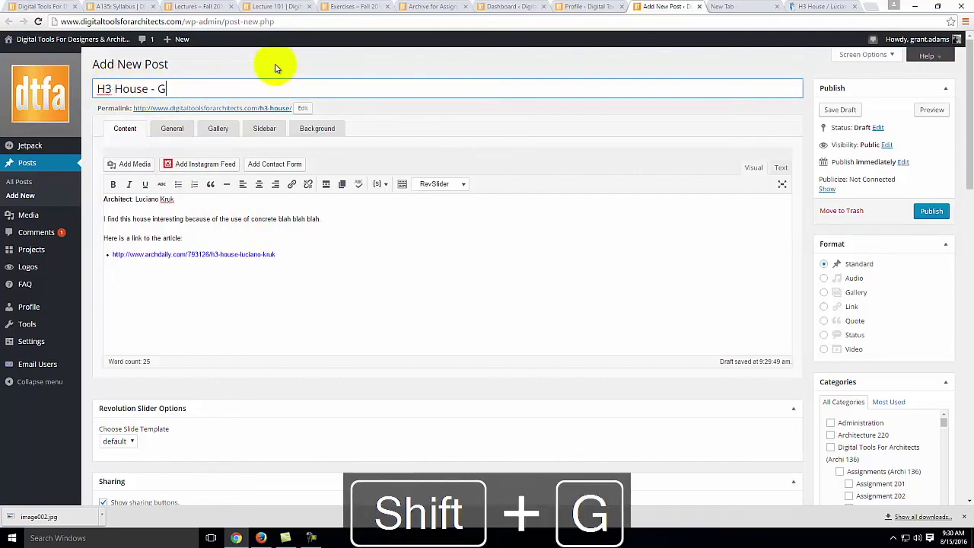
key("BackSpace")
key("BackSpace")
key("BackSpace")
key("BackSpace")
type("Pos")
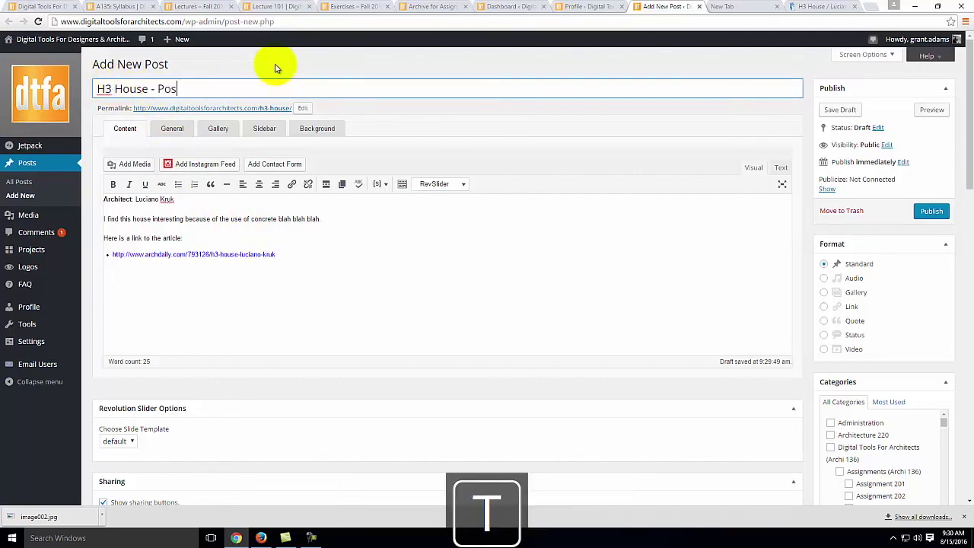
type("t by Grant Adams")
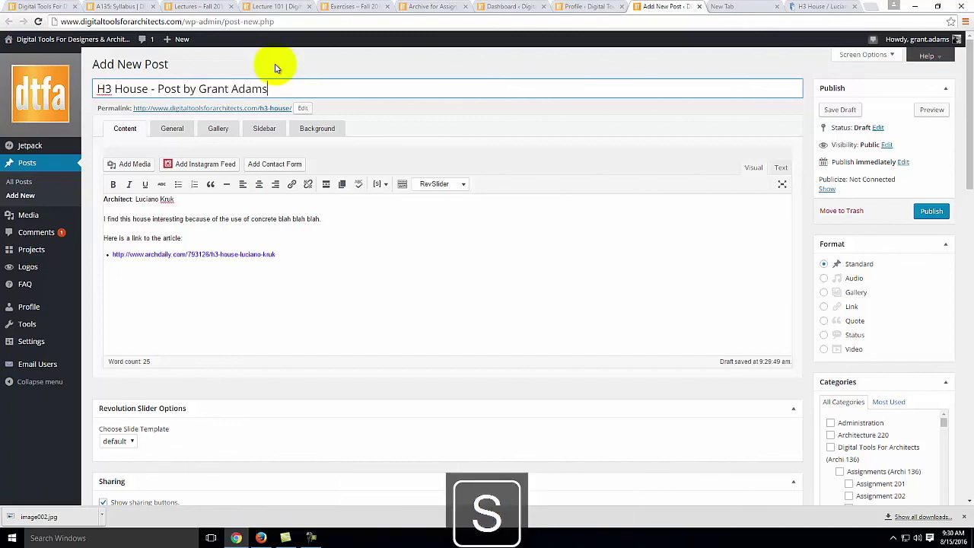
left_click(322, 228)
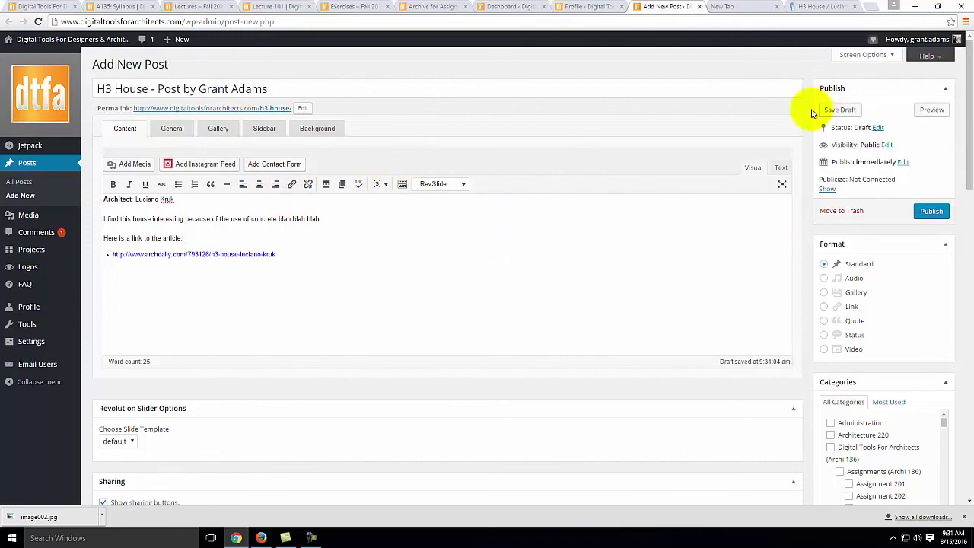
Step: Scroll down to the sidebar's Featured Image box and launch the 'Set featured image' chooser
scroll(812, 114, "down", 15)
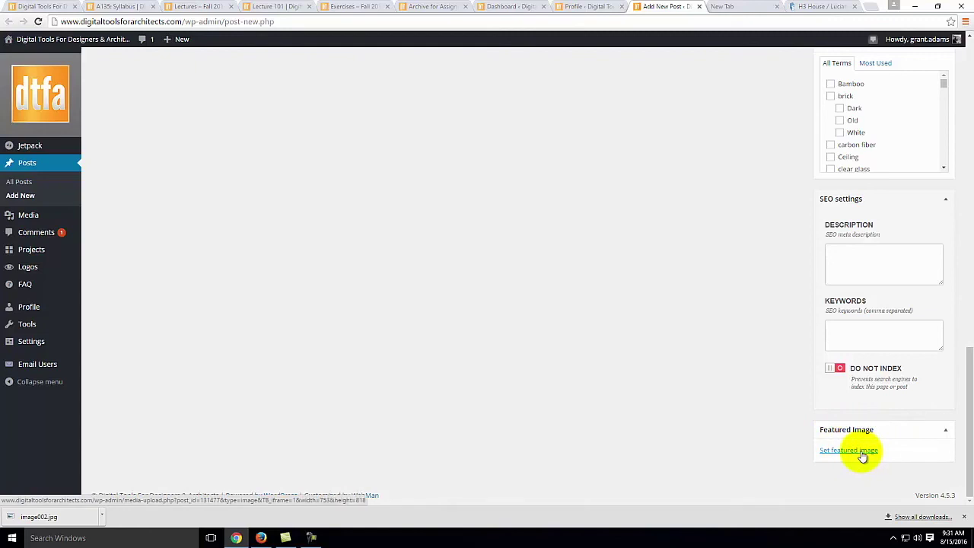
left_click(862, 452)
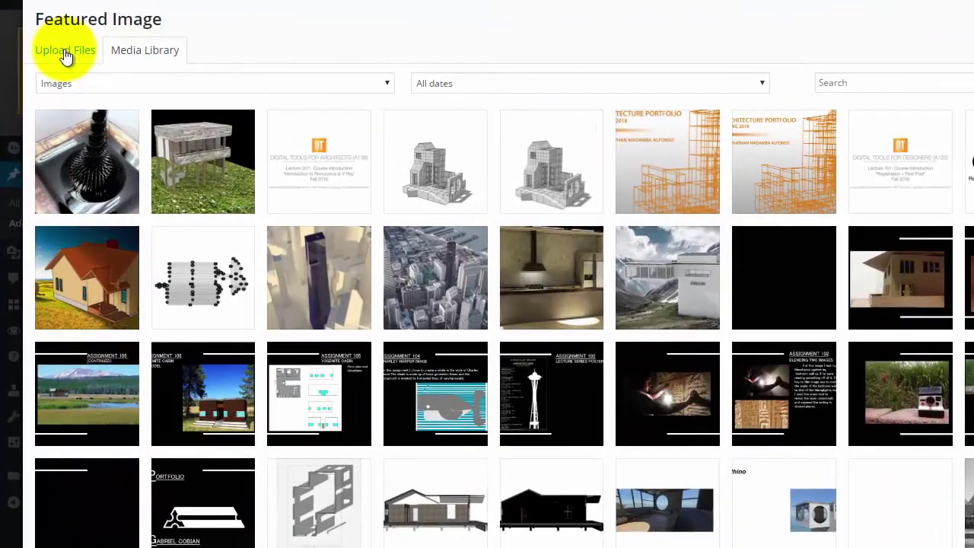
Step: Upload image002 from the computer and set it as the post's featured image
left_click(57, 61)
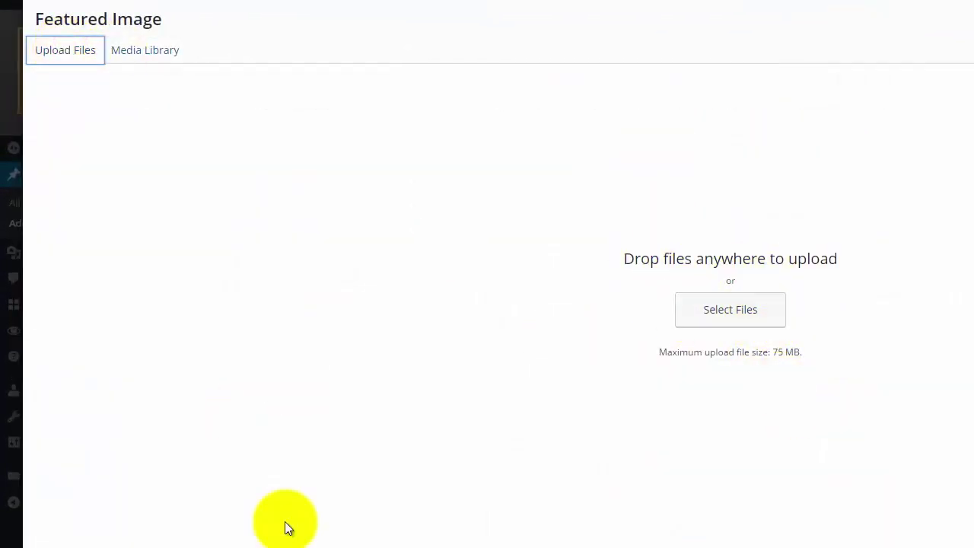
left_click(732, 312)
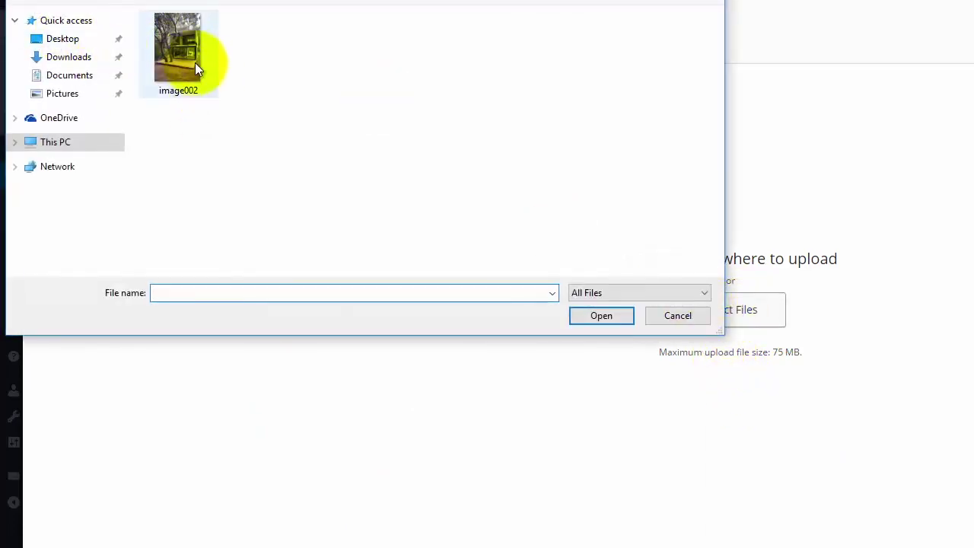
left_click(195, 62)
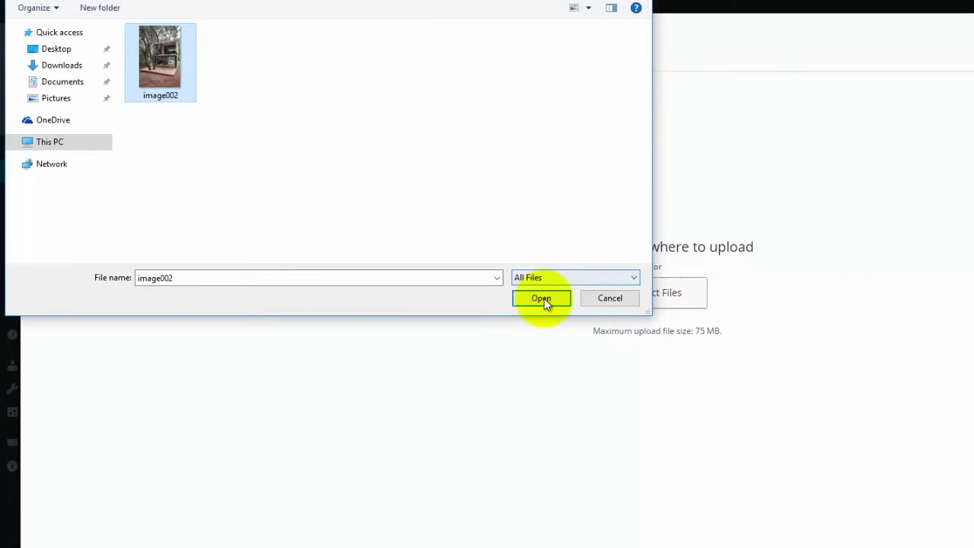
left_click(601, 315)
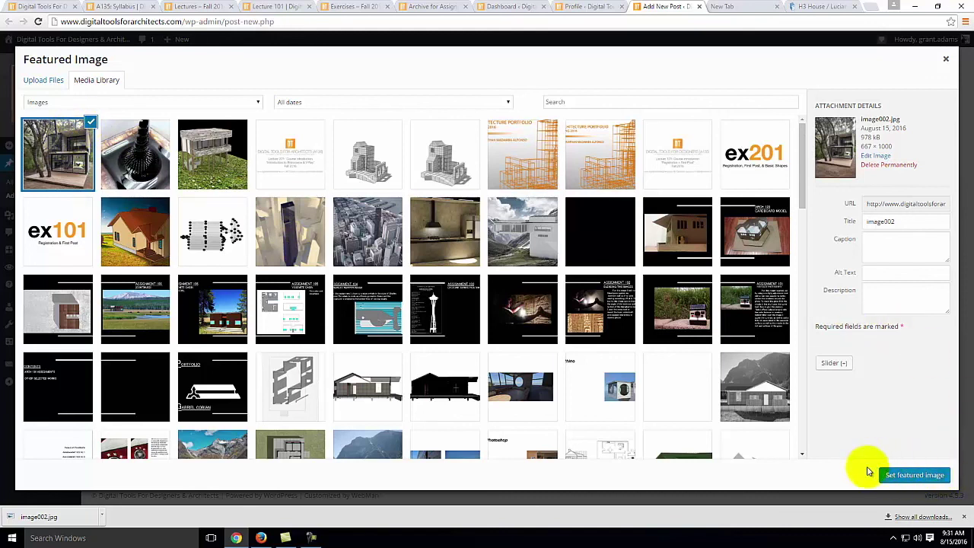
left_click(923, 475)
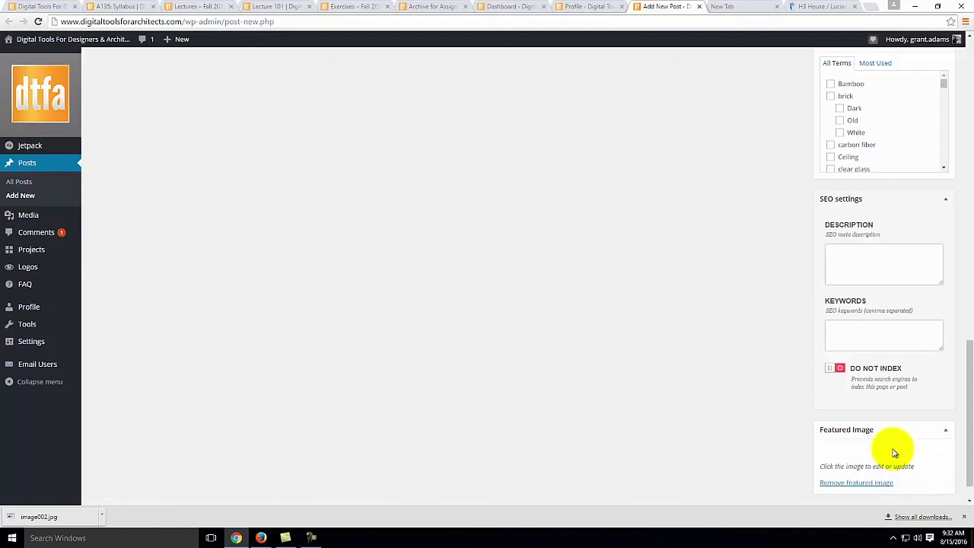
scroll(729, 404, "down", 2)
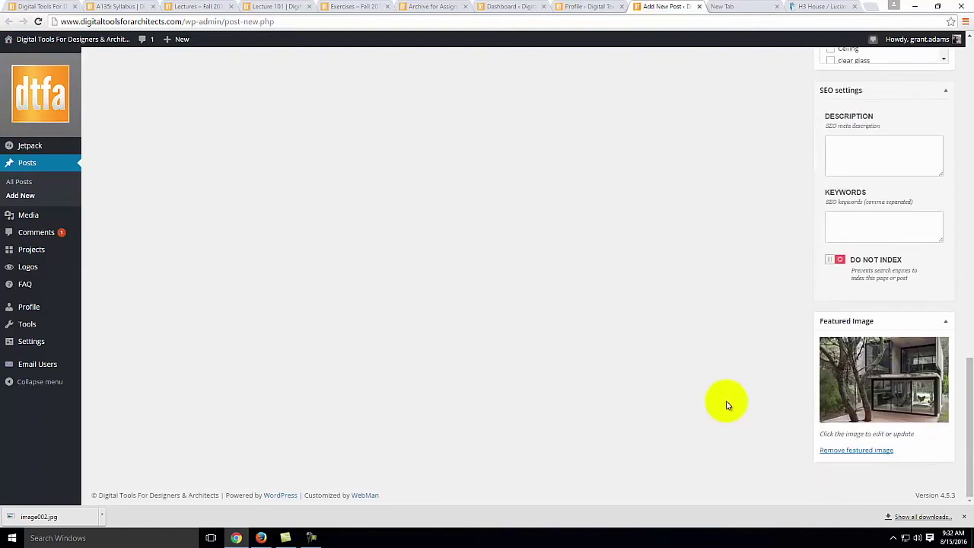
scroll(727, 404, "up", 20)
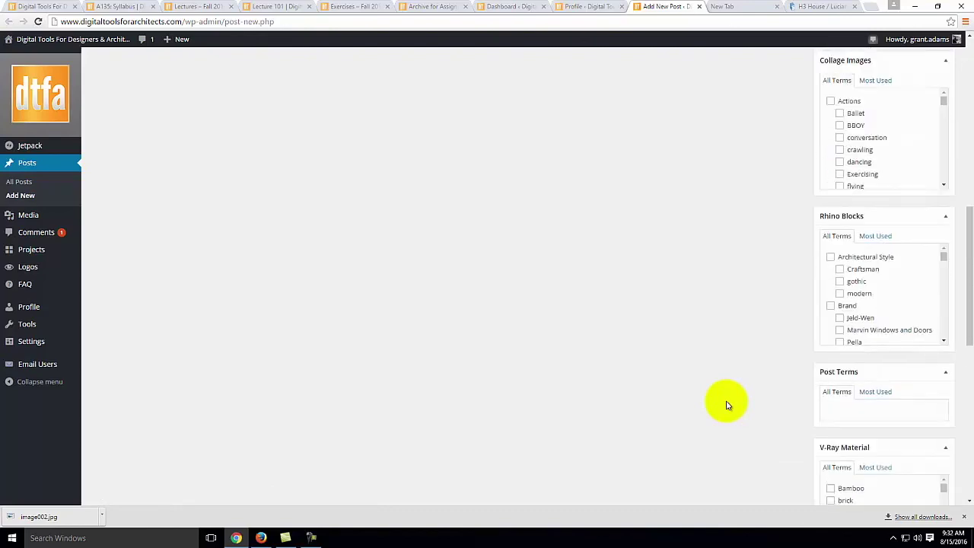
middle_click(726, 401)
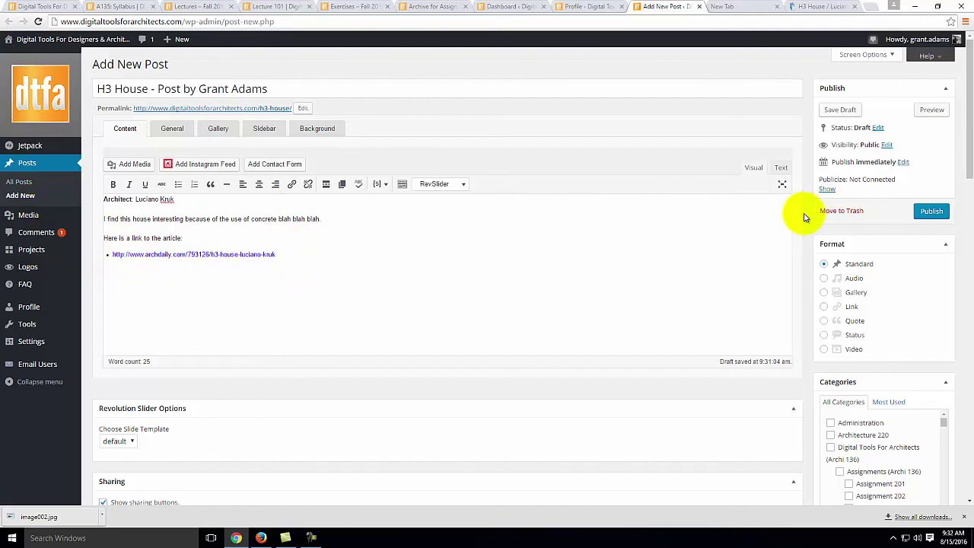
Step: Tick the Exercises (Archi 135) and Digital Tools For Designers (Archi 135) categories
scroll(804, 218, "down", 2)
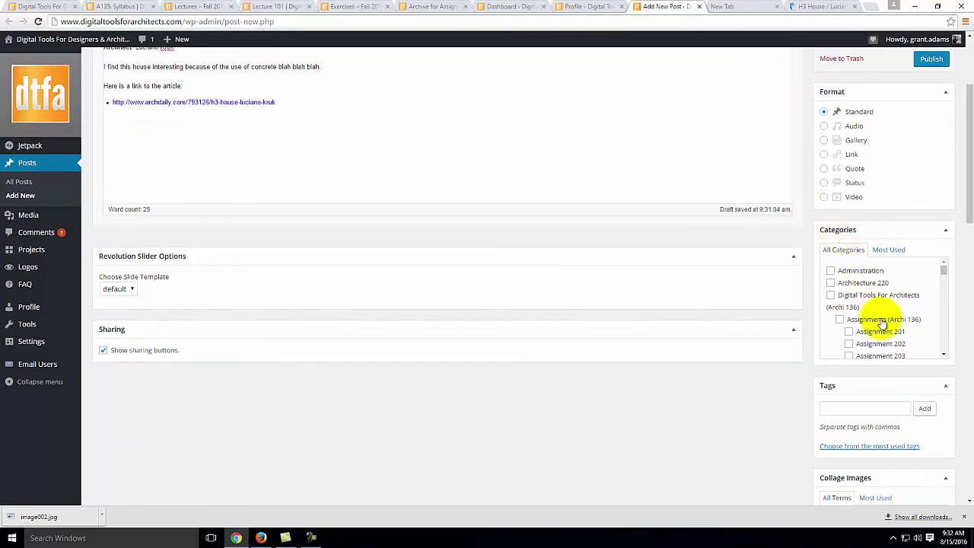
scroll(848, 298, "down", 4)
scroll(851, 298, "down", 6)
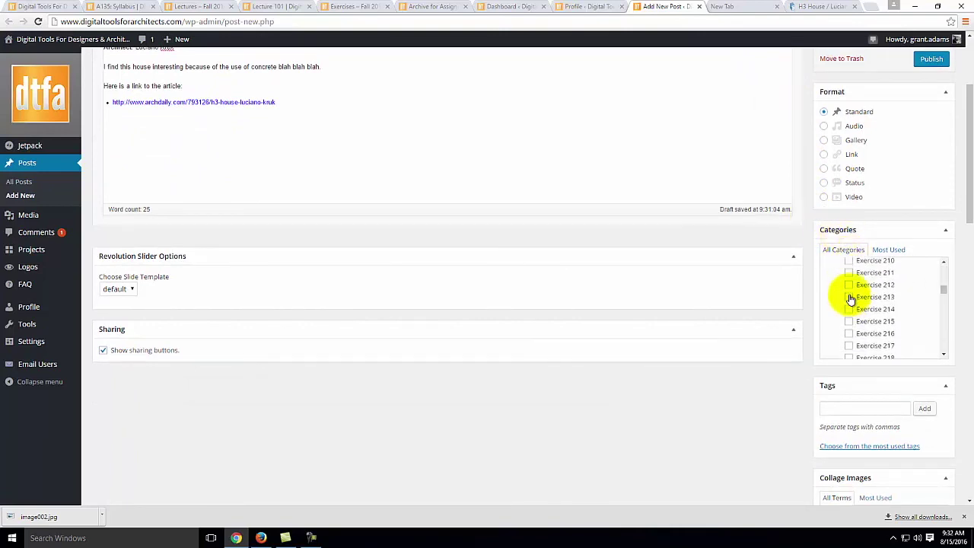
scroll(850, 299, "down", 5)
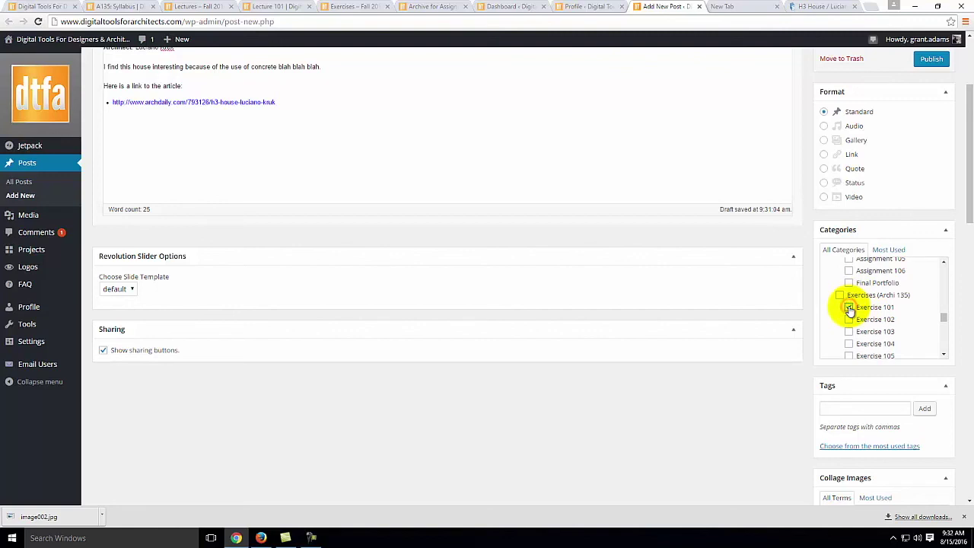
left_click(840, 296)
scroll(883, 307, "up", 5)
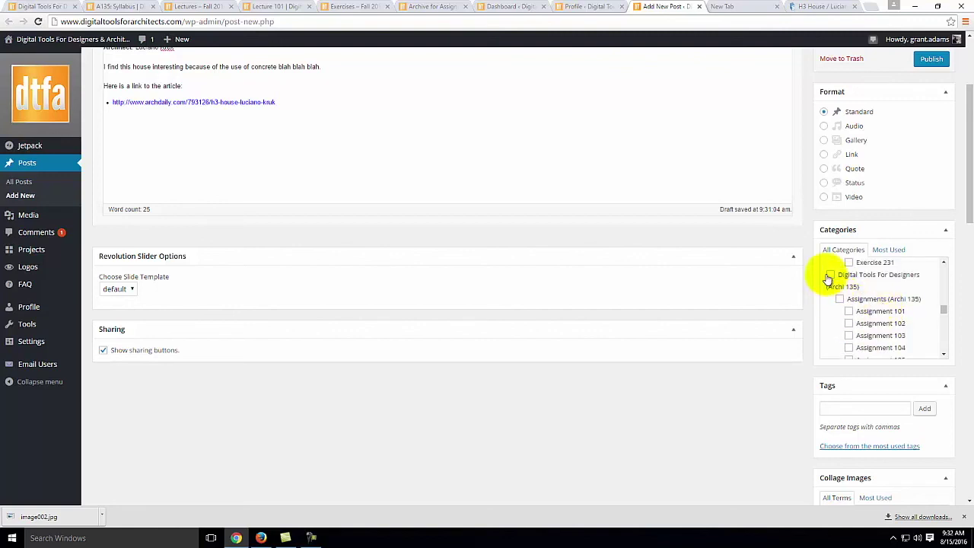
left_click(830, 276)
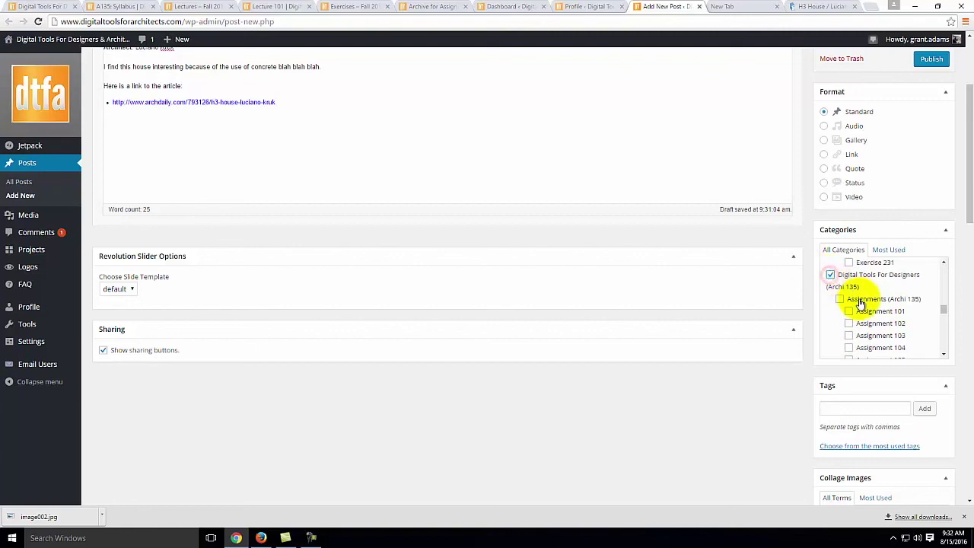
scroll(868, 308, "down", 3)
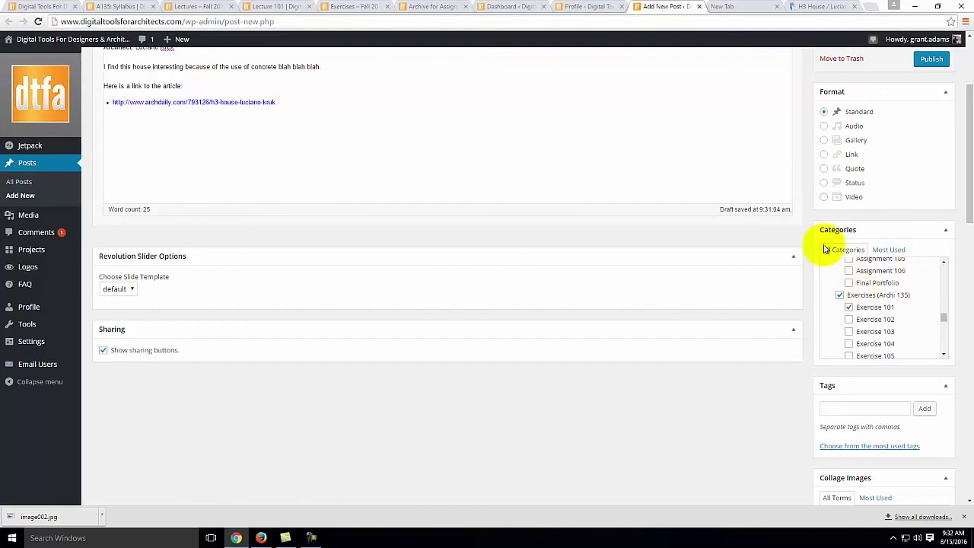
scroll(825, 245, "up", 3)
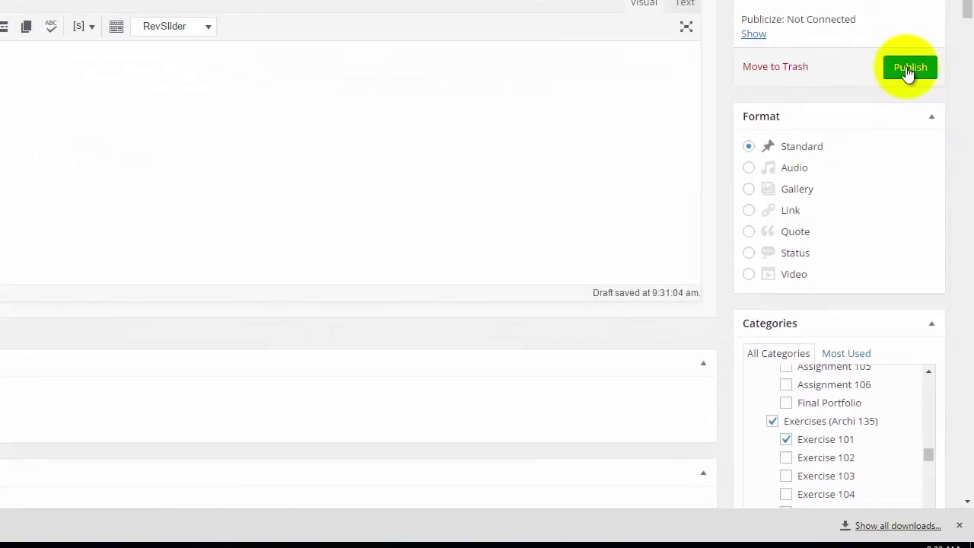
Step: Publish the post and view its live page in a new browser tab
left_click(930, 213)
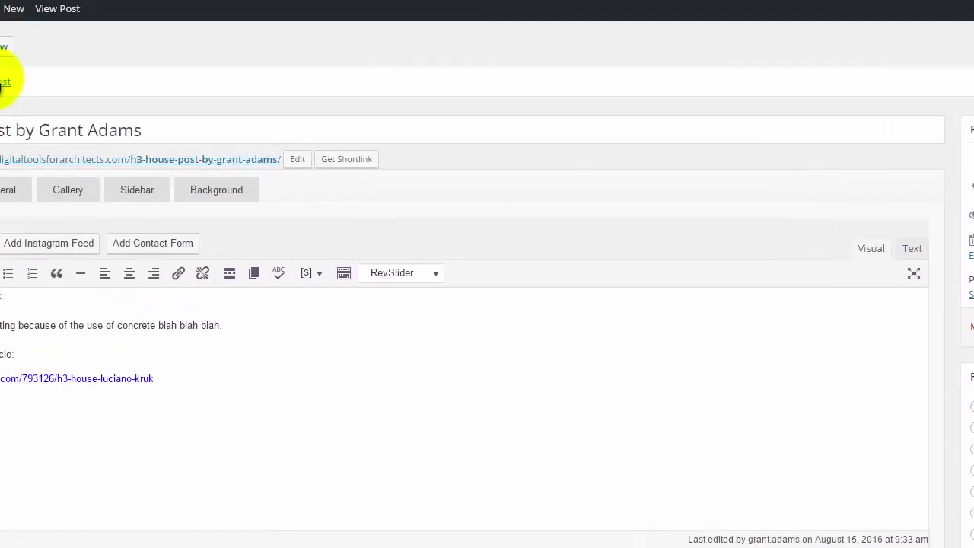
right_click(48, 128)
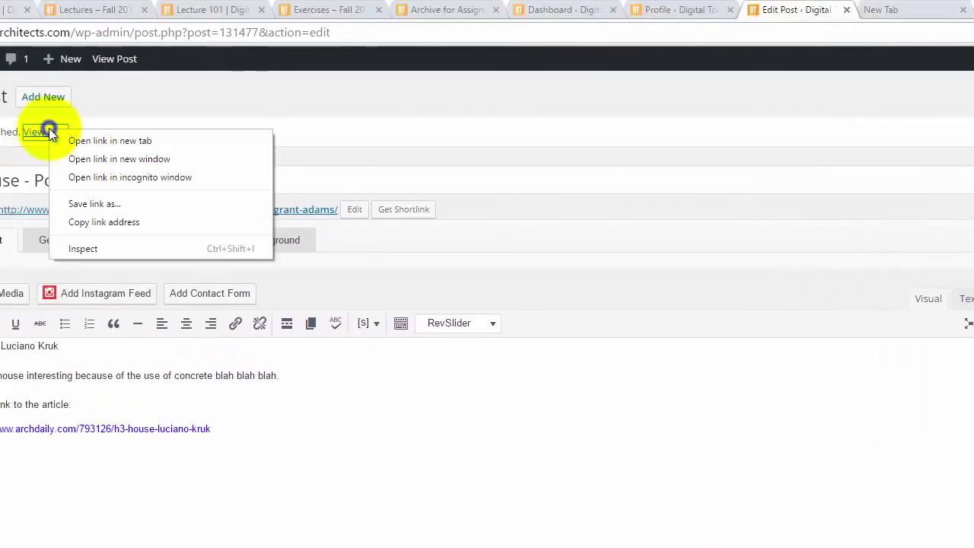
left_click(99, 140)
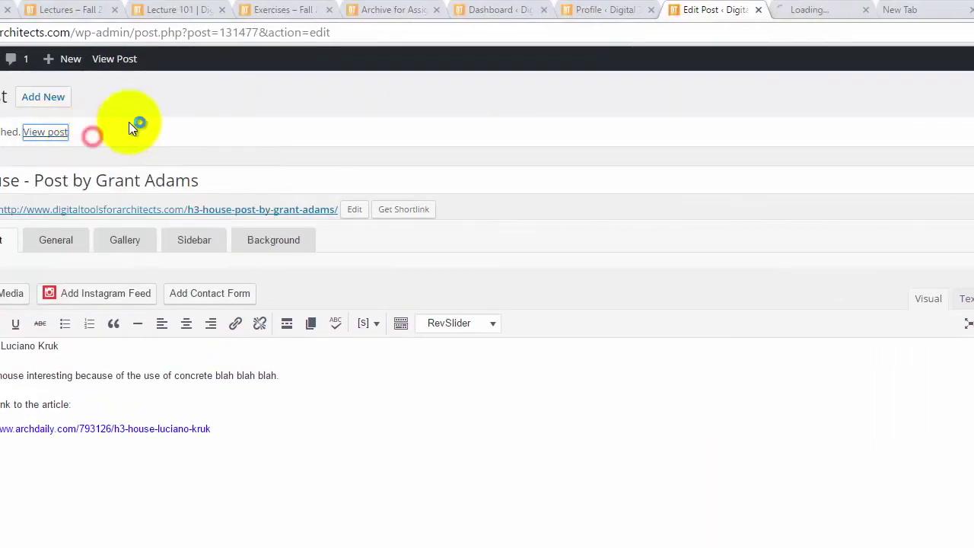
left_click(813, 10)
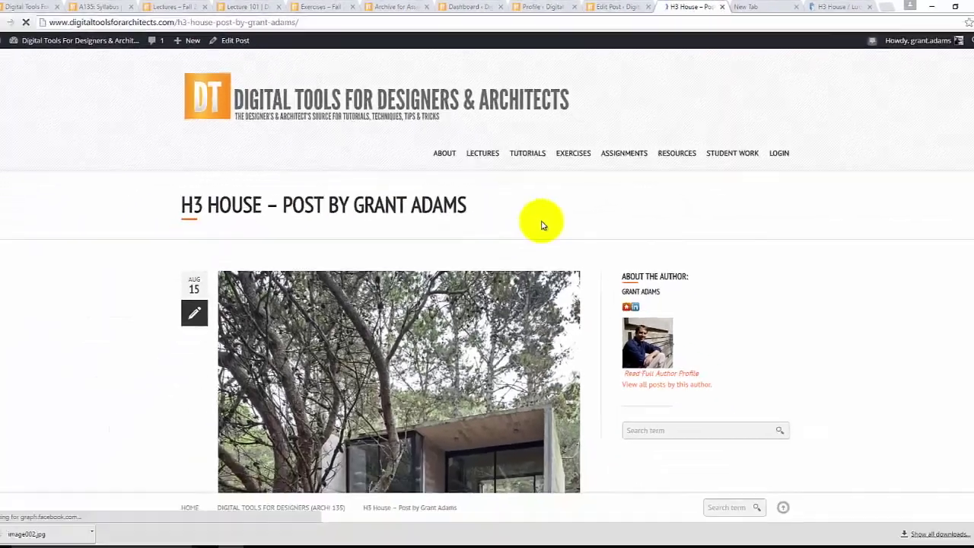
scroll(464, 213, "down", 8)
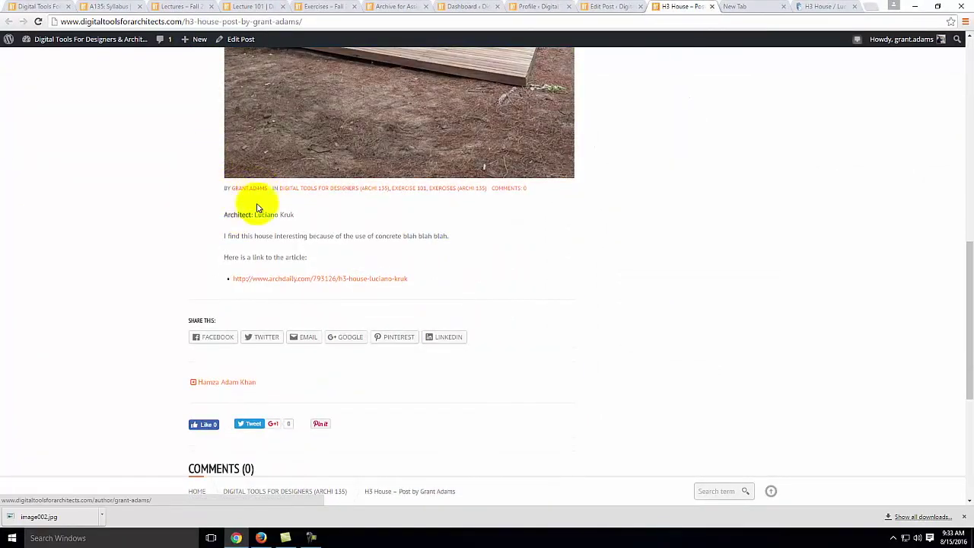
right_click(286, 282)
left_click(320, 283)
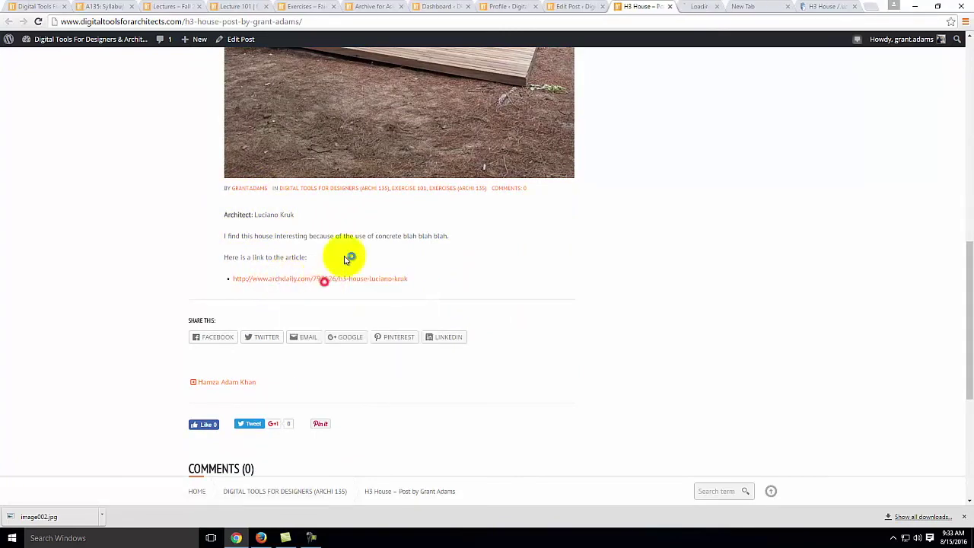
left_click(691, 9)
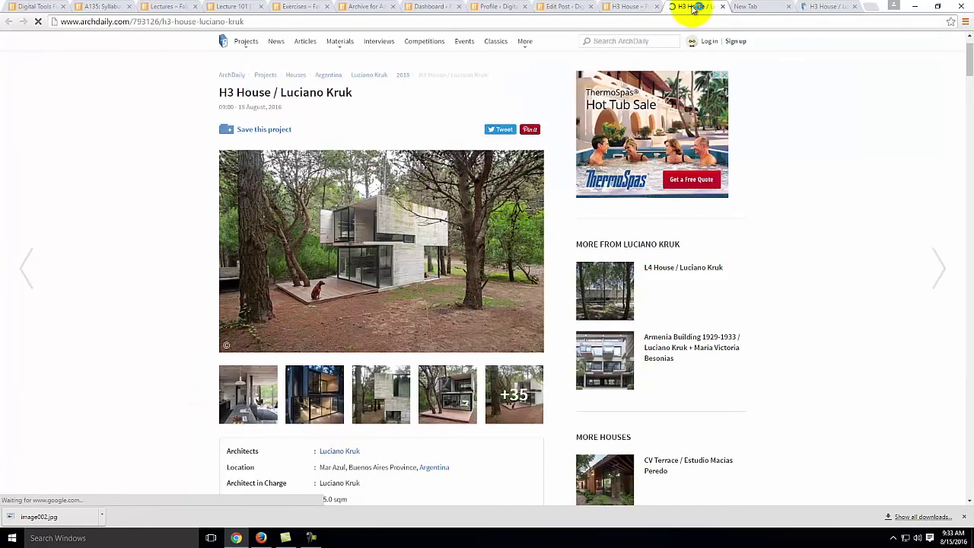
left_click(613, 7)
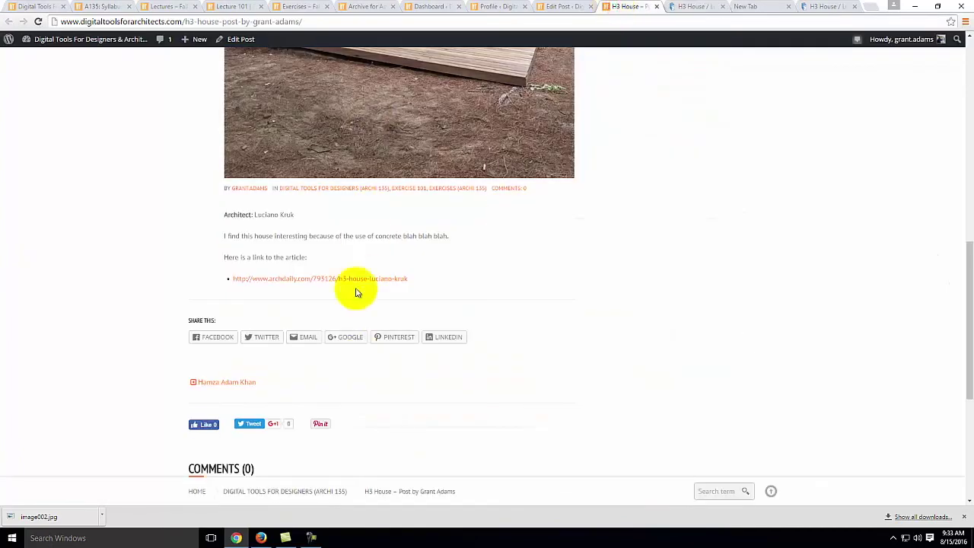
scroll(354, 320, "down", 2)
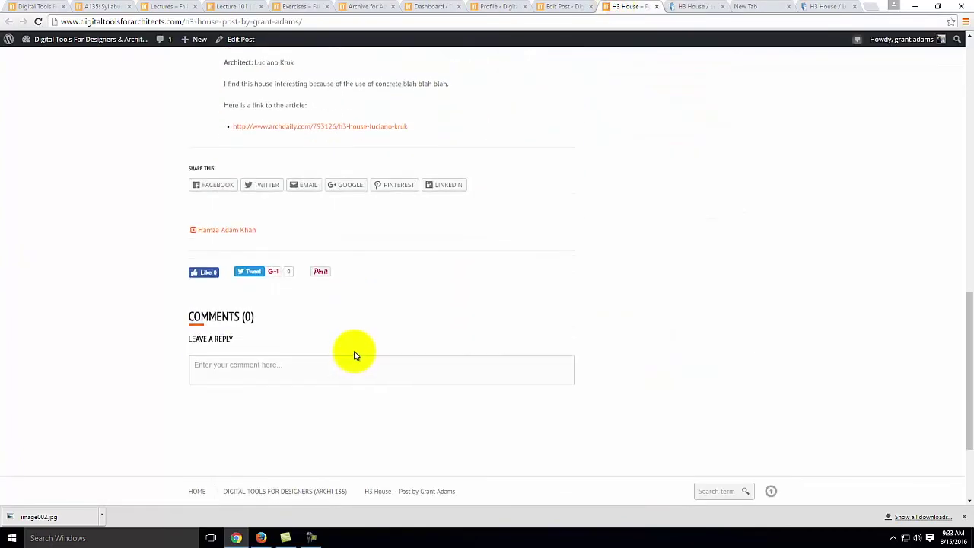
scroll(356, 356, "up", 1)
scroll(356, 356, "up", 3)
scroll(358, 355, "down", 4)
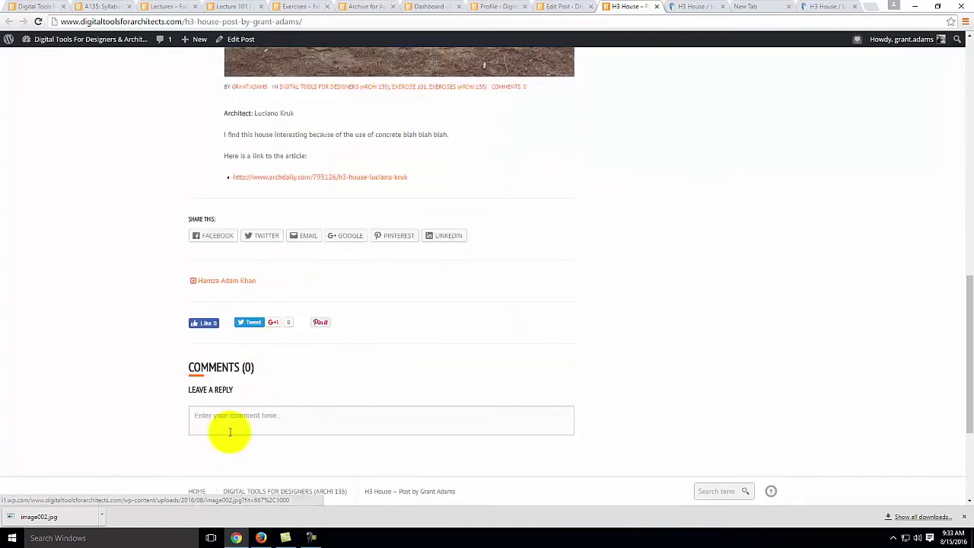
scroll(487, 409, "up", 8)
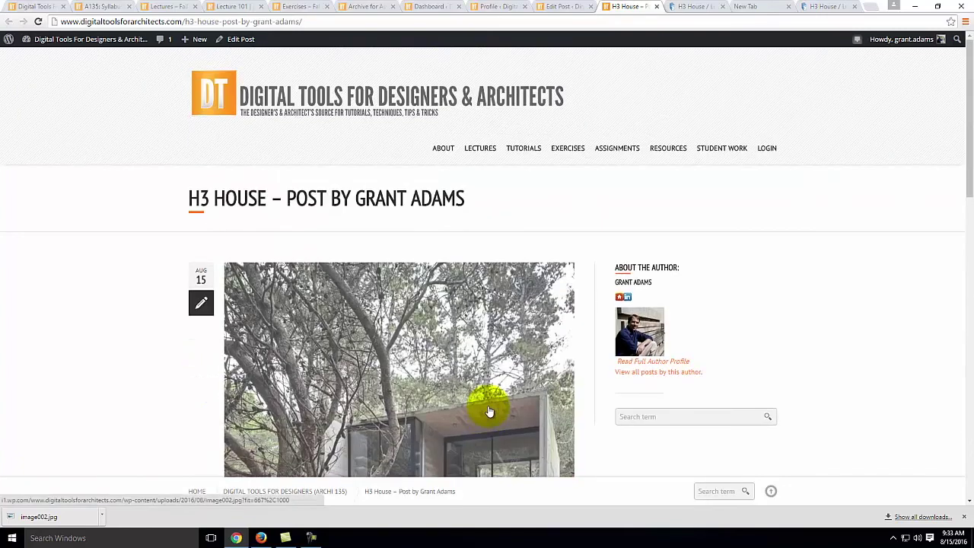